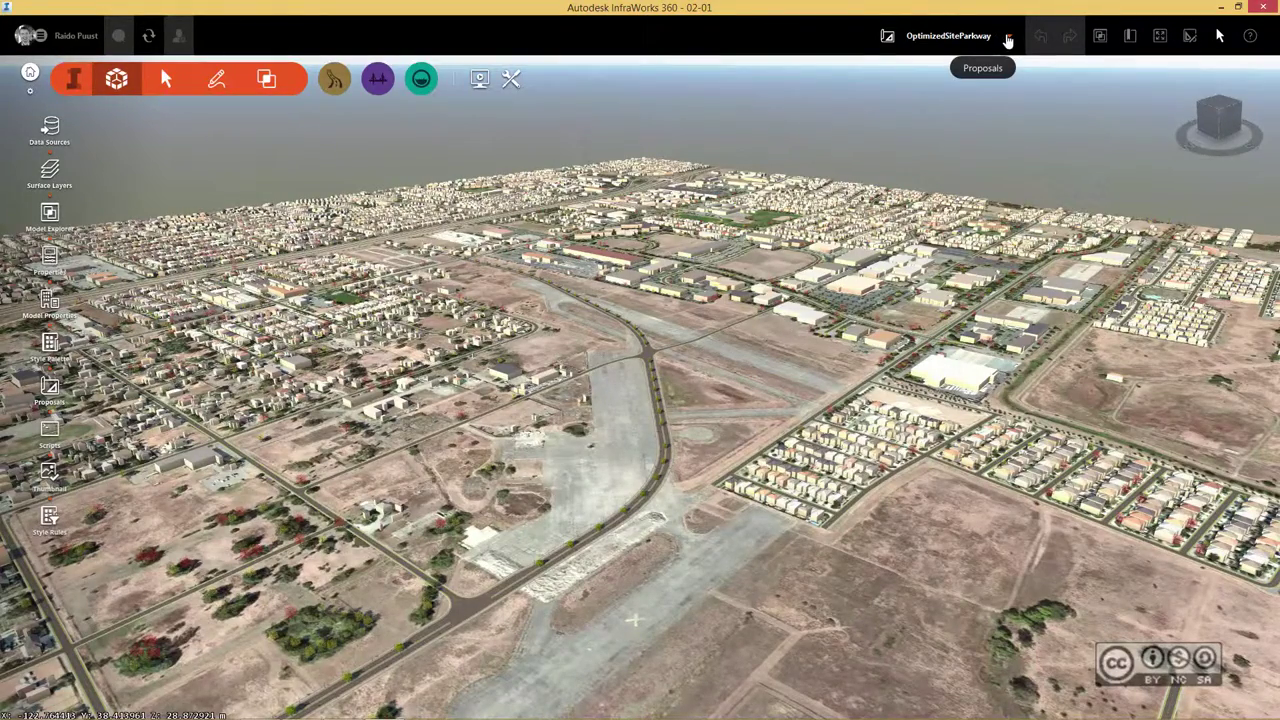
Step: Add a new proposal named SiteProposal from the Proposals list and make it active
left_click(1010, 40)
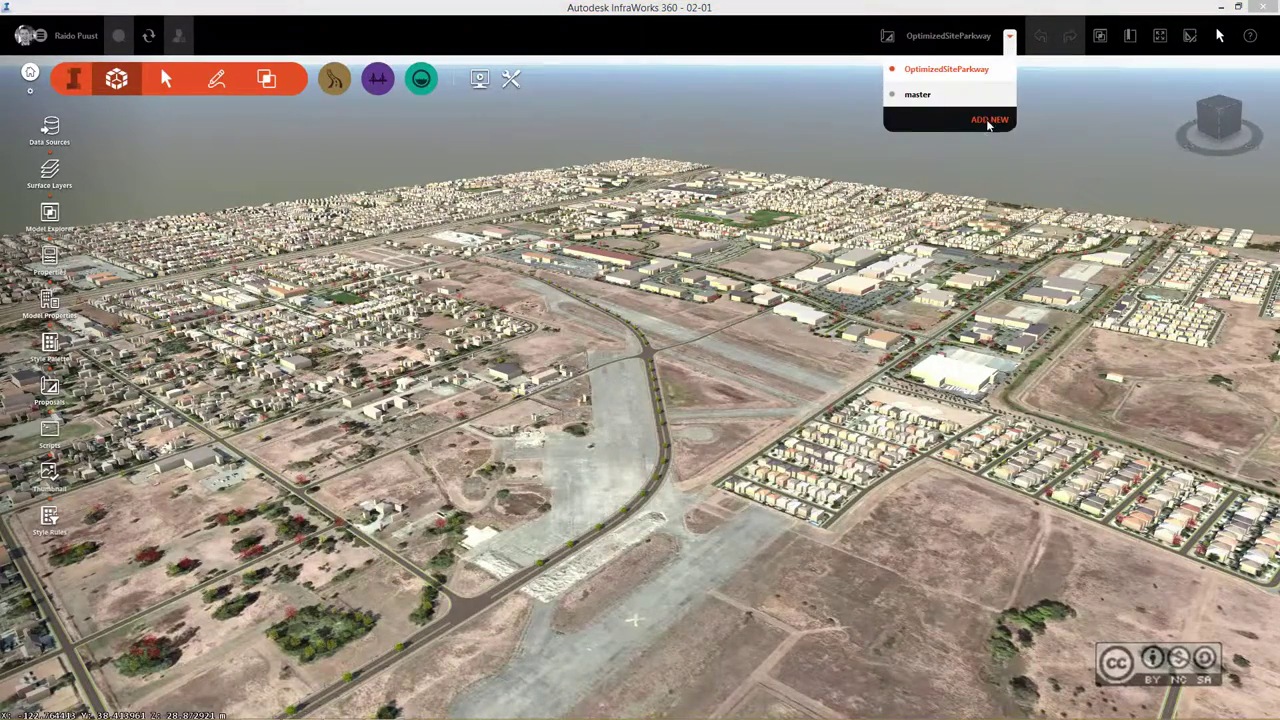
left_click(988, 120)
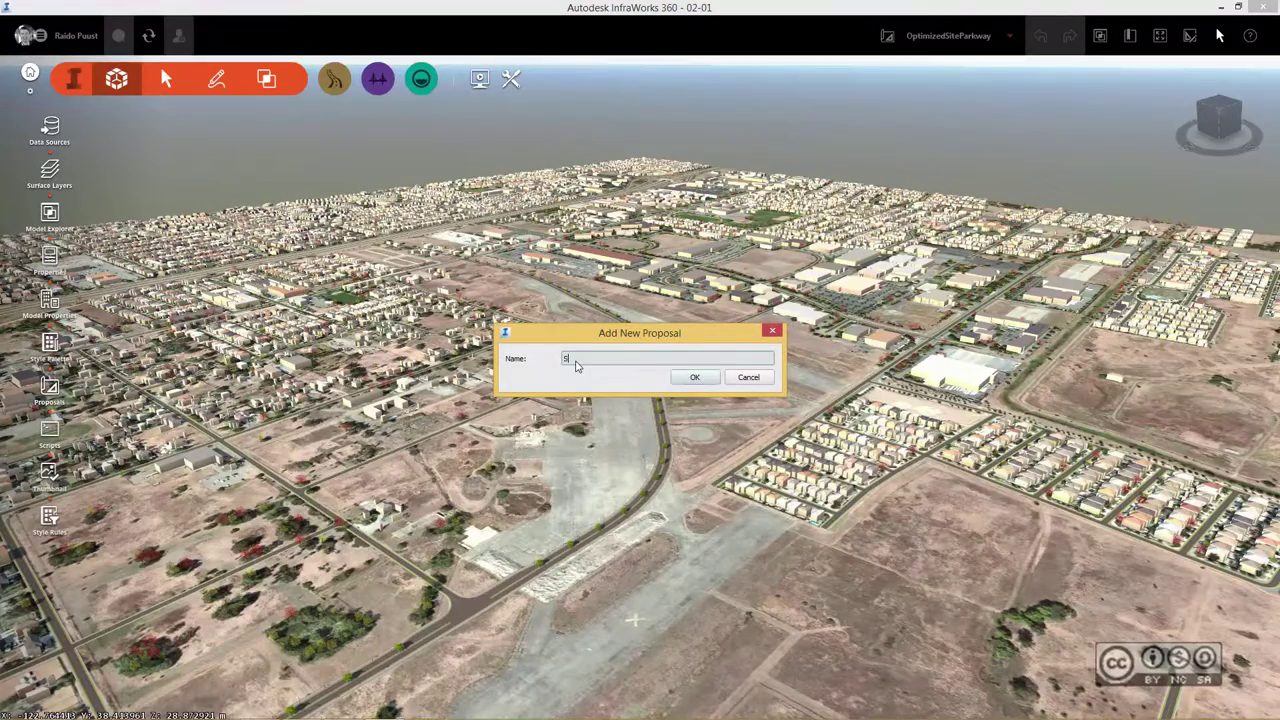
type("Site")
type("Layout")
left_click(695, 377)
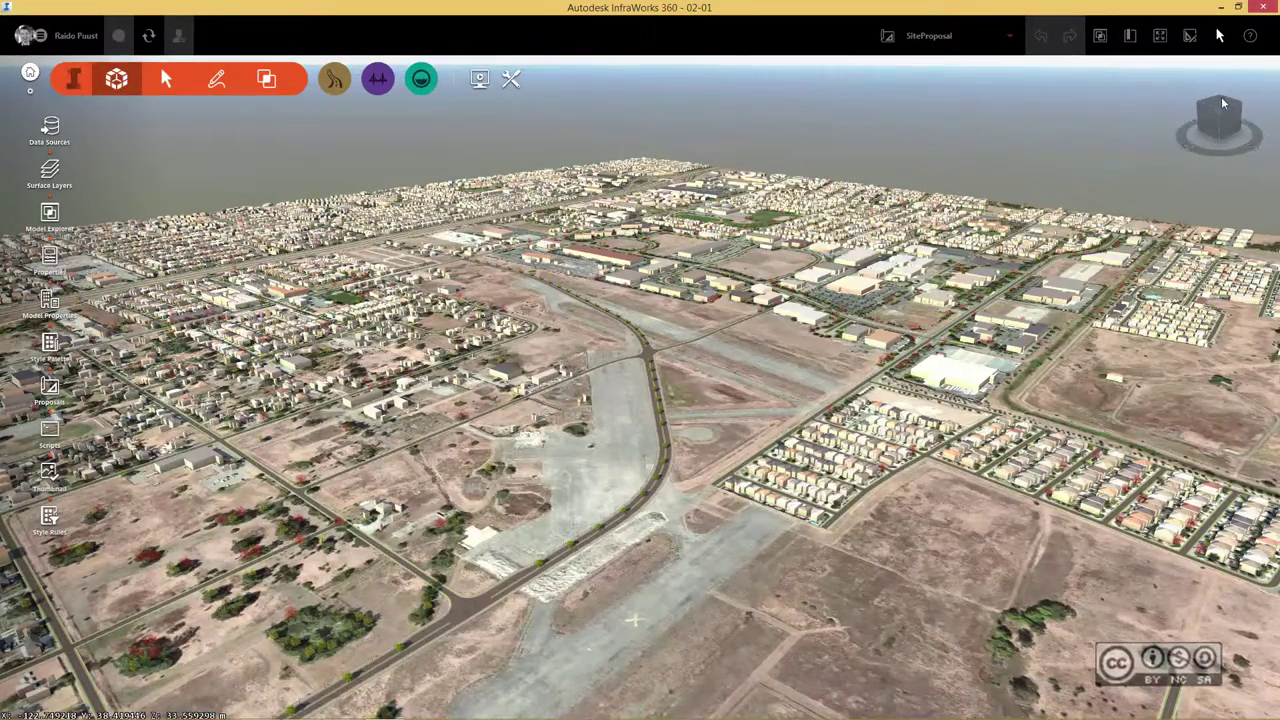
Step: Switch to a top-down view, centre the airfield runways and zoom in on them
left_click(1220, 125)
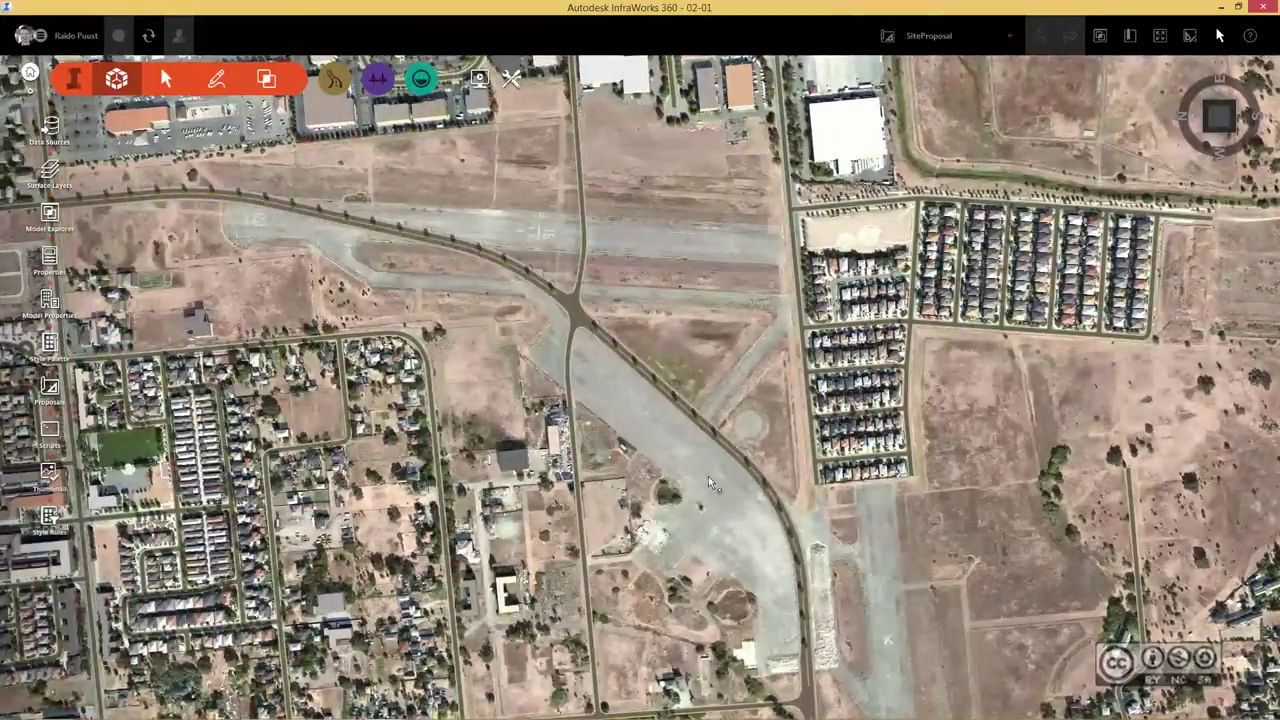
left_click_drag(1220, 133, 488, 447)
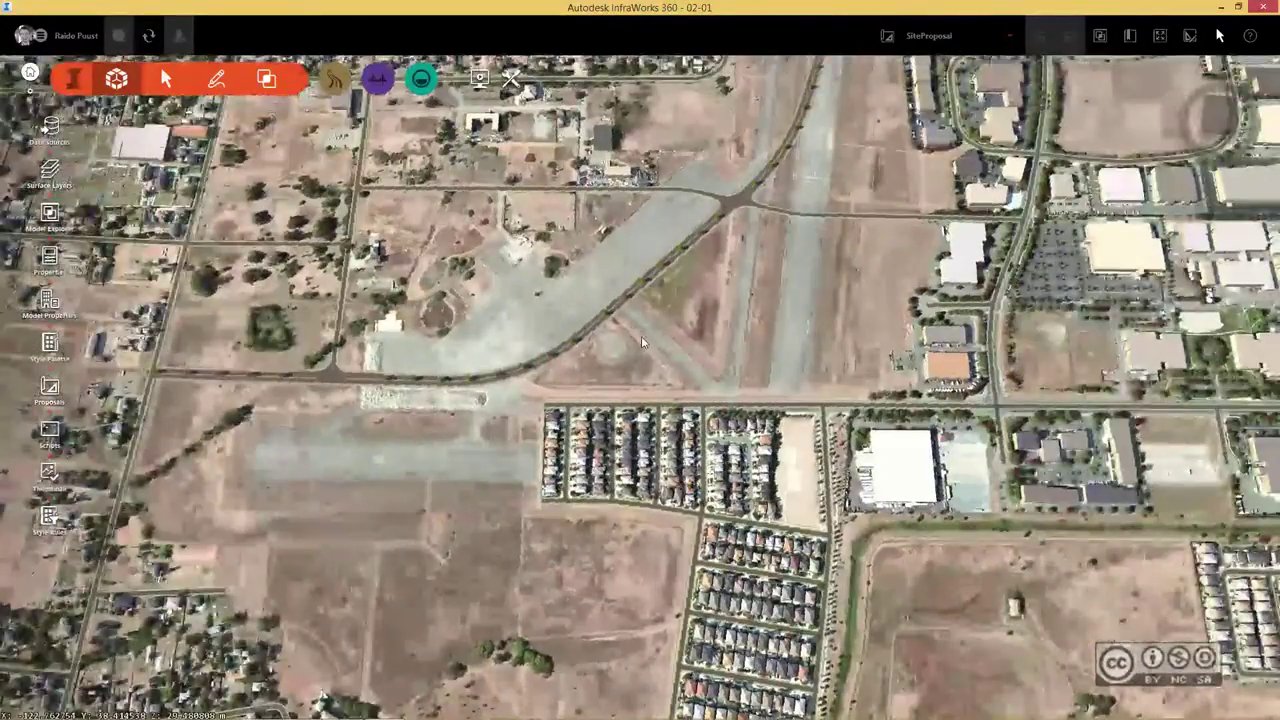
scroll(490, 330, "up", 1)
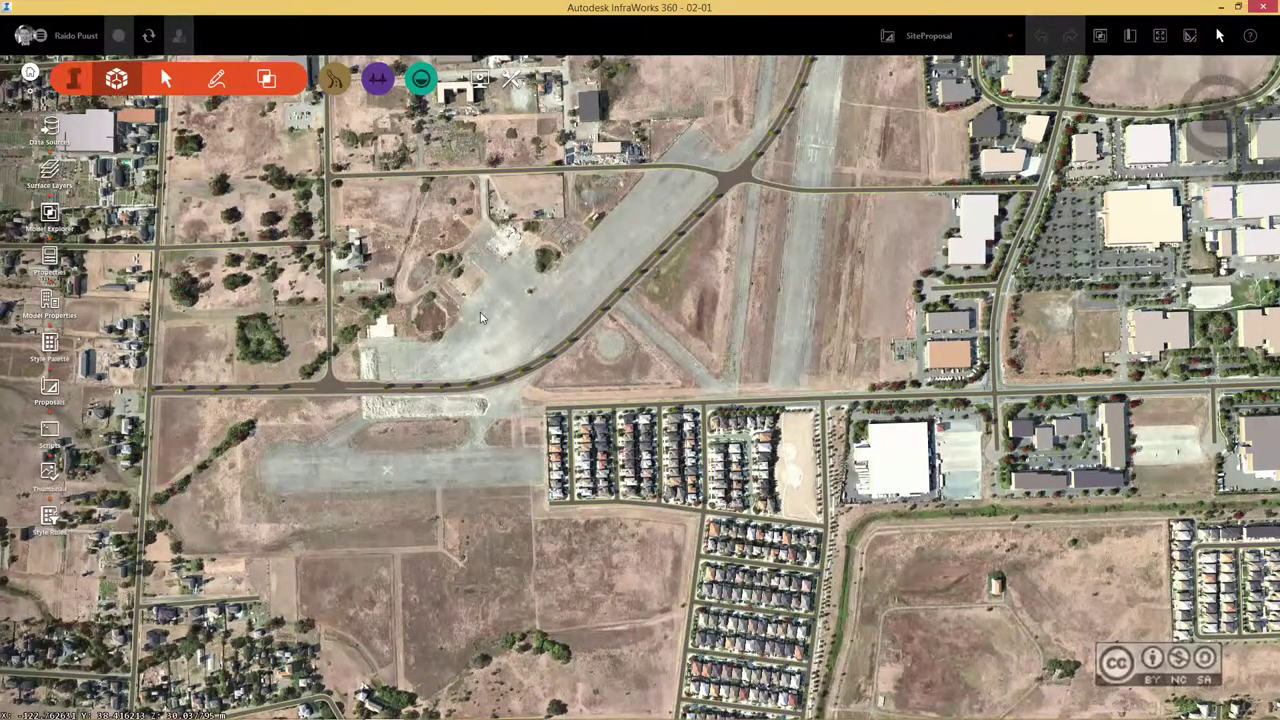
scroll(488, 285, "up", 2)
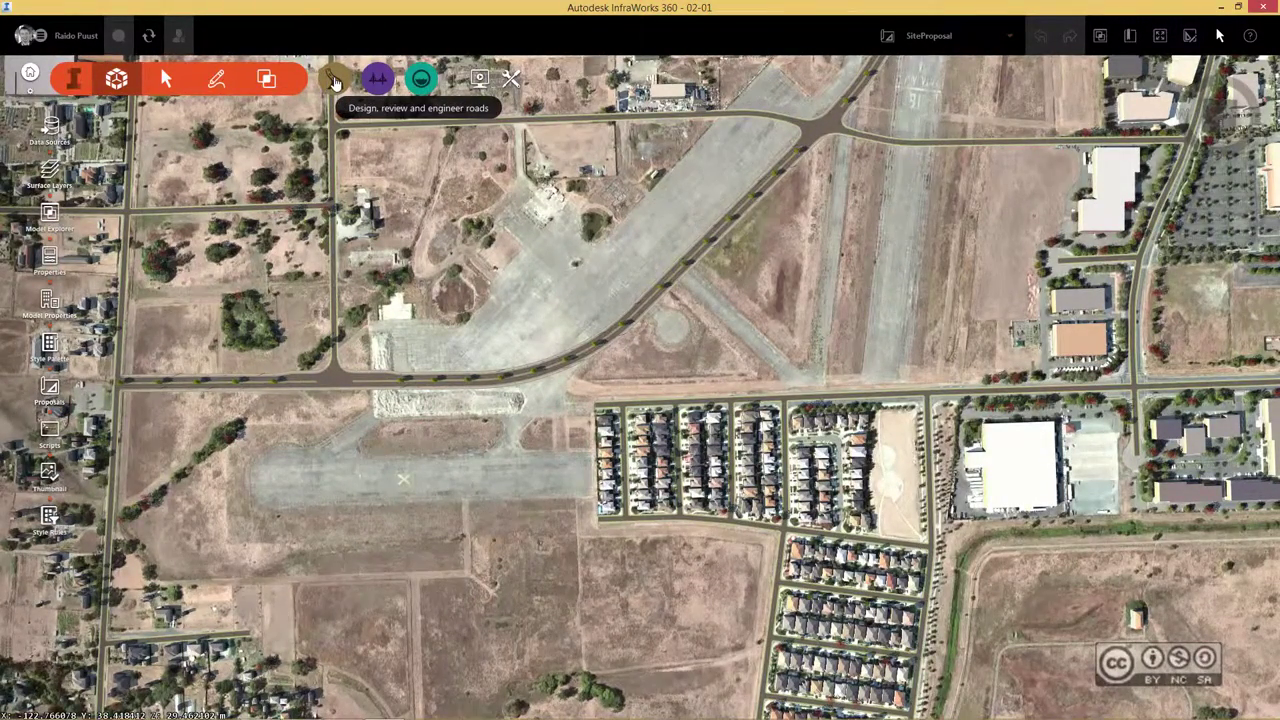
Step: Choose Local Roads under Design roadways with the Street > Sidewalk and Greenspace draw style
left_click(335, 80)
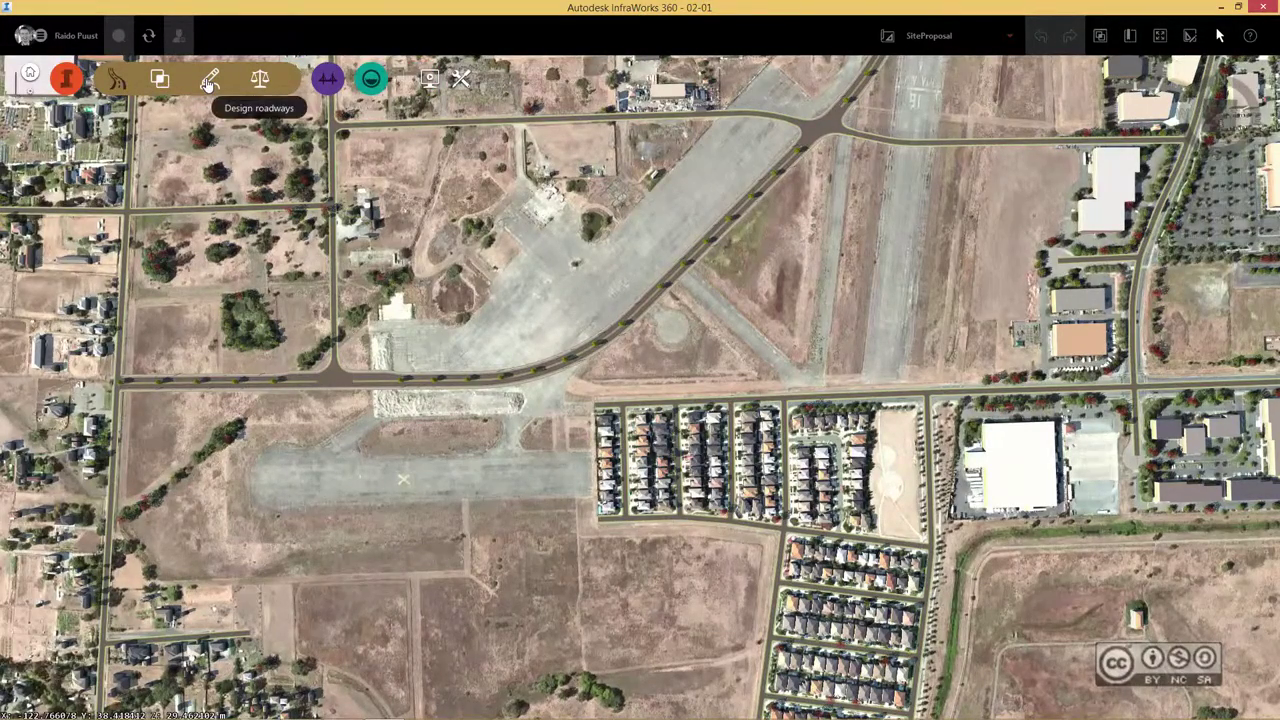
left_click(210, 80)
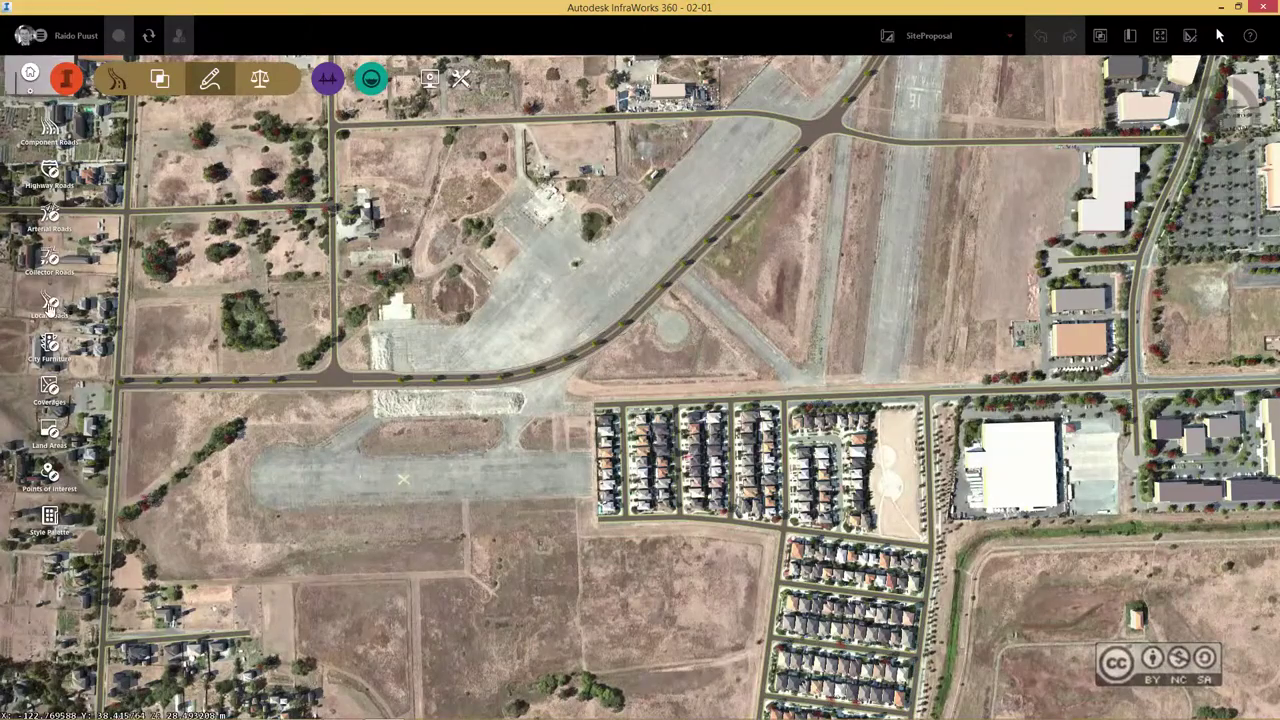
left_click(50, 308)
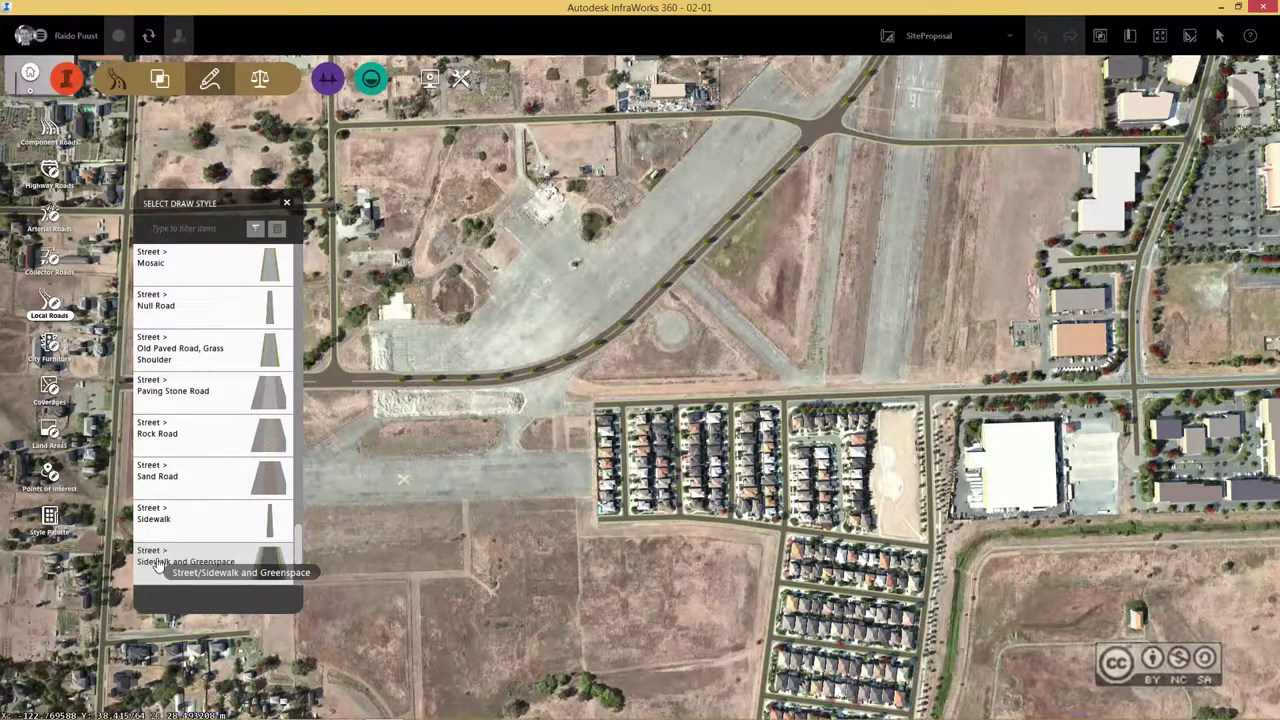
left_click(160, 561)
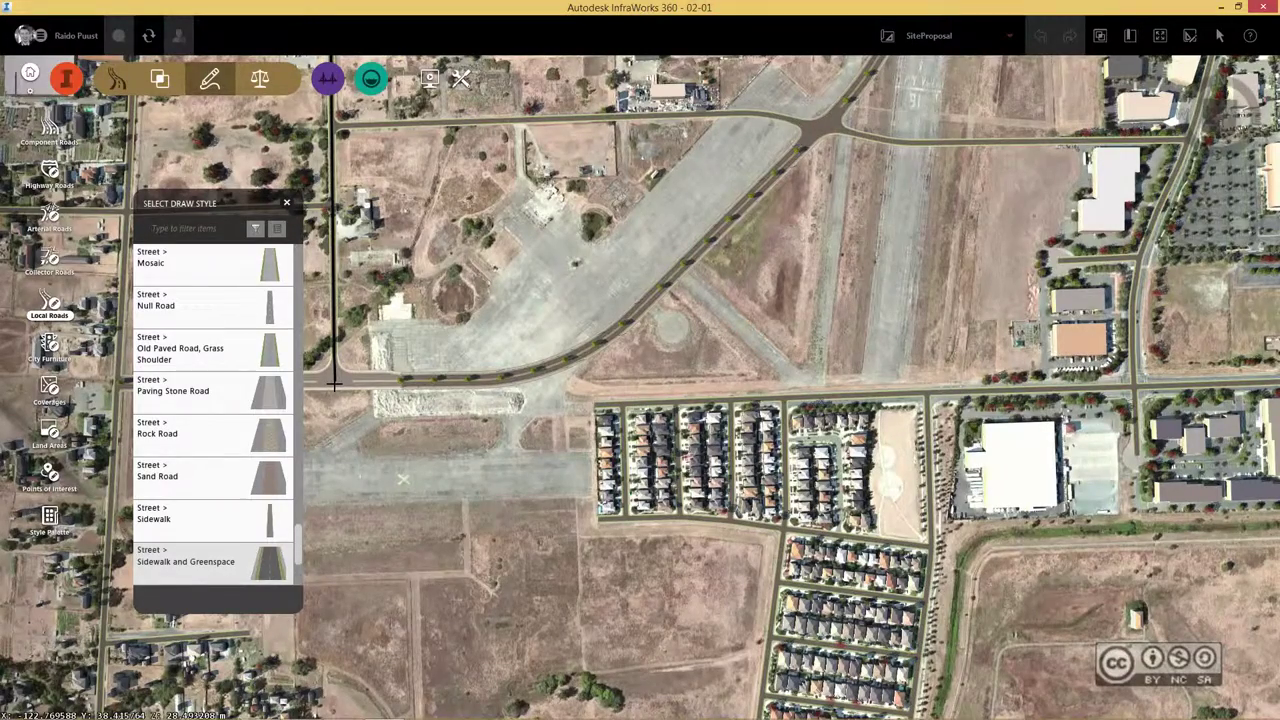
Step: Draw an L-shaped local road running south across the airfield, then east to the housing
left_click(335, 383)
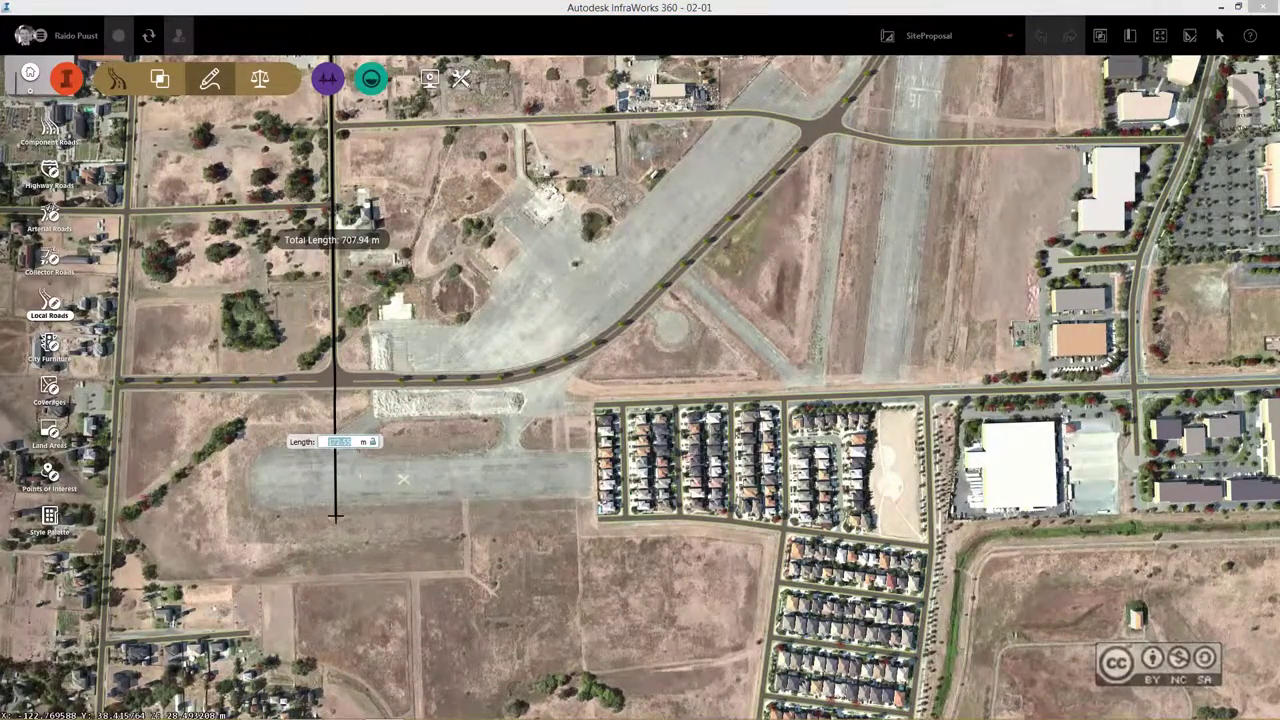
left_click(335, 516)
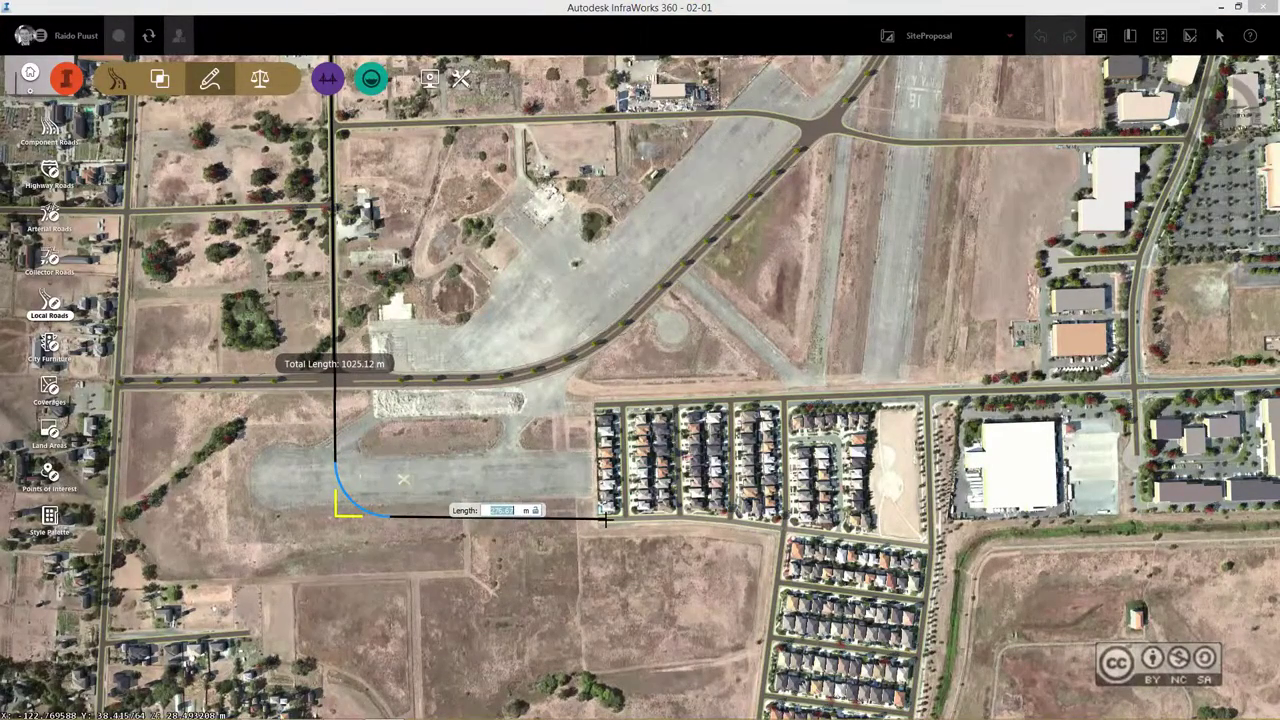
left_click(605, 519)
double_click(605, 519)
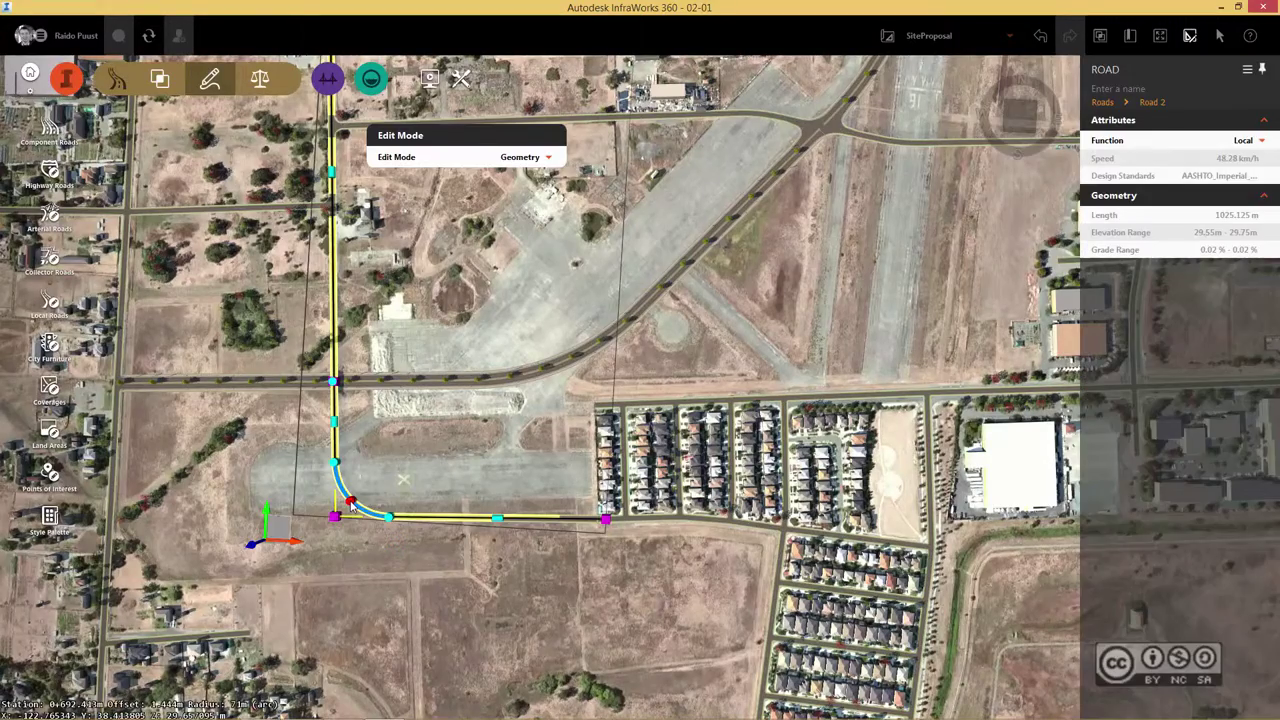
Step: Give the road's corner a 25 m curve radius and nudge the corner point
left_click(352, 505)
type("25")
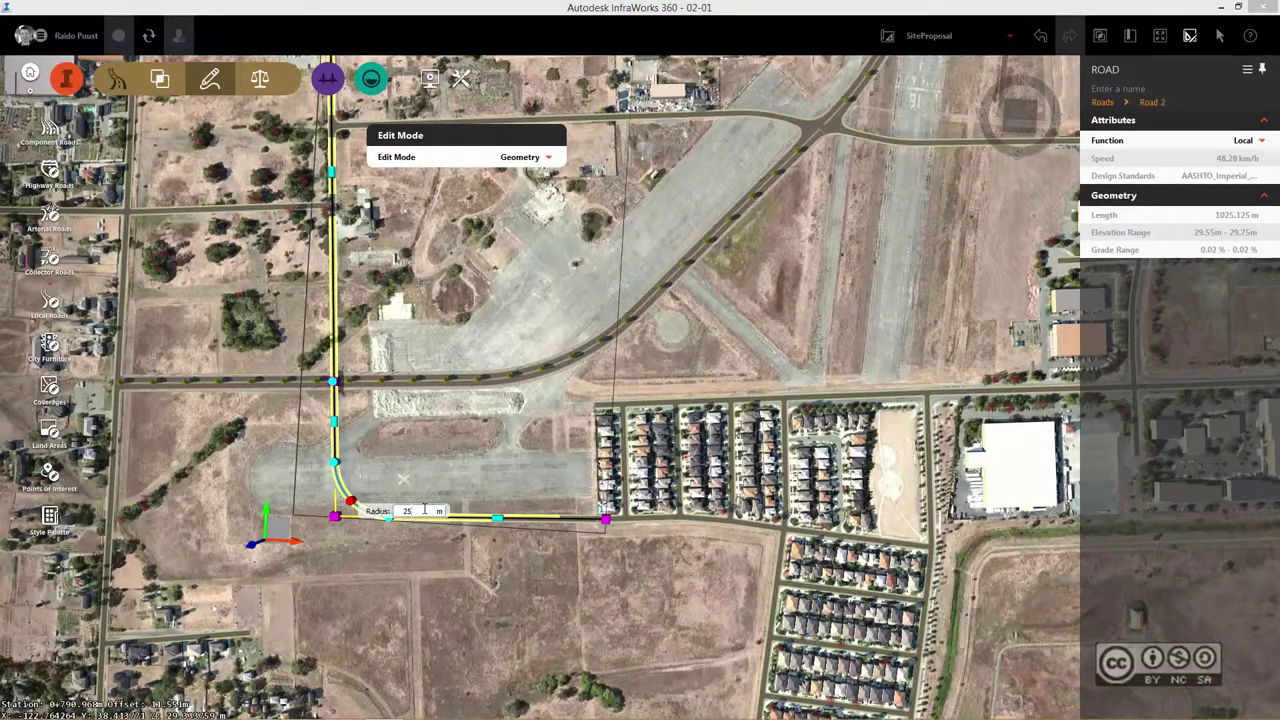
scroll(341, 513, "up", 3)
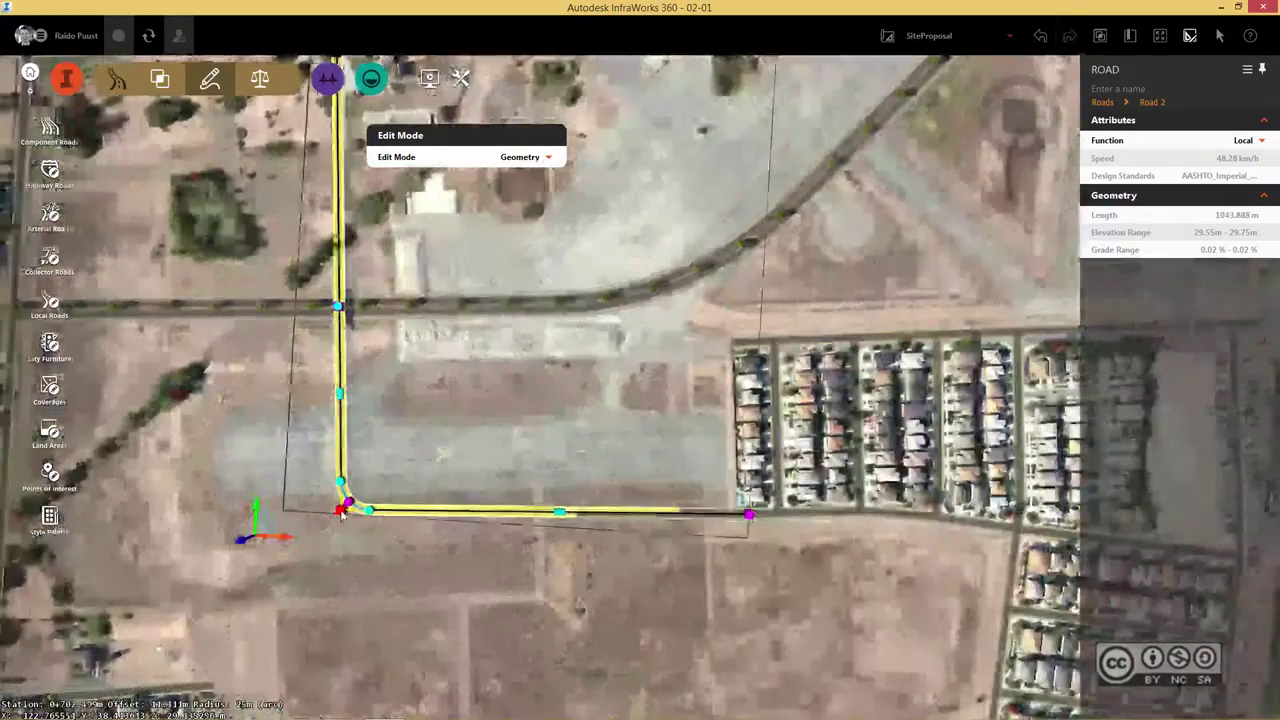
left_click_drag(341, 513, 342, 529)
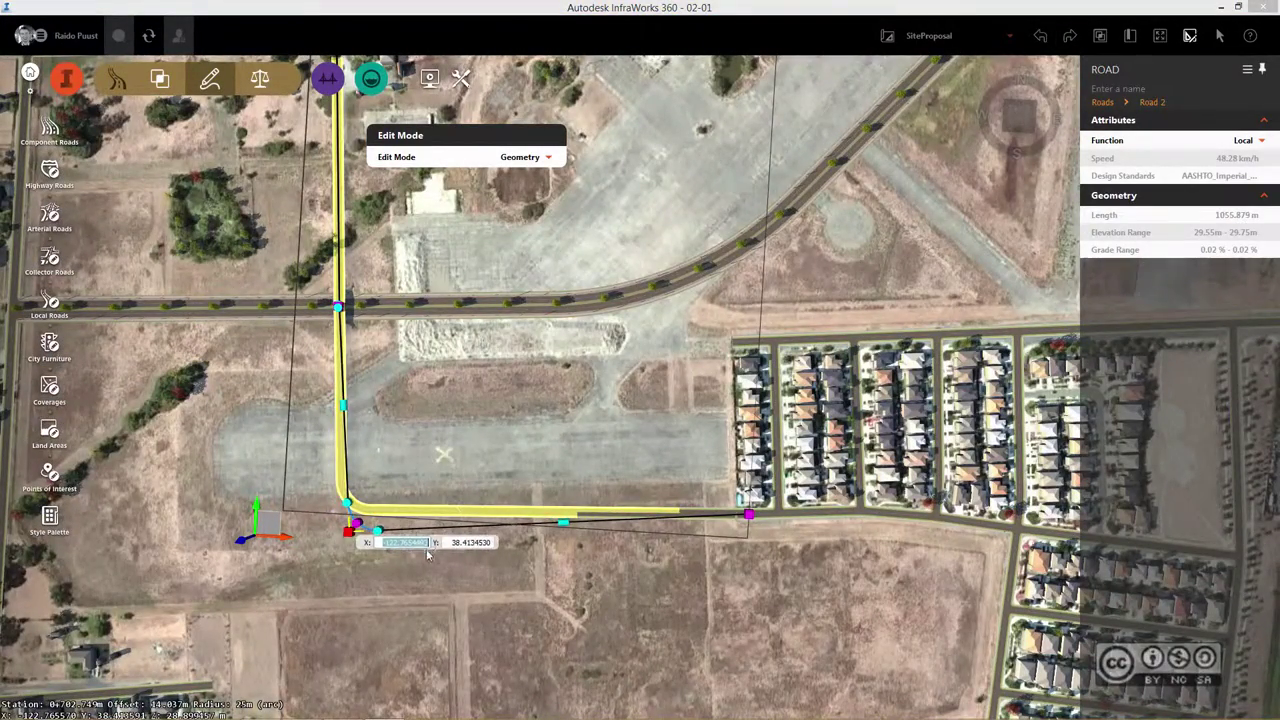
left_click(548, 394)
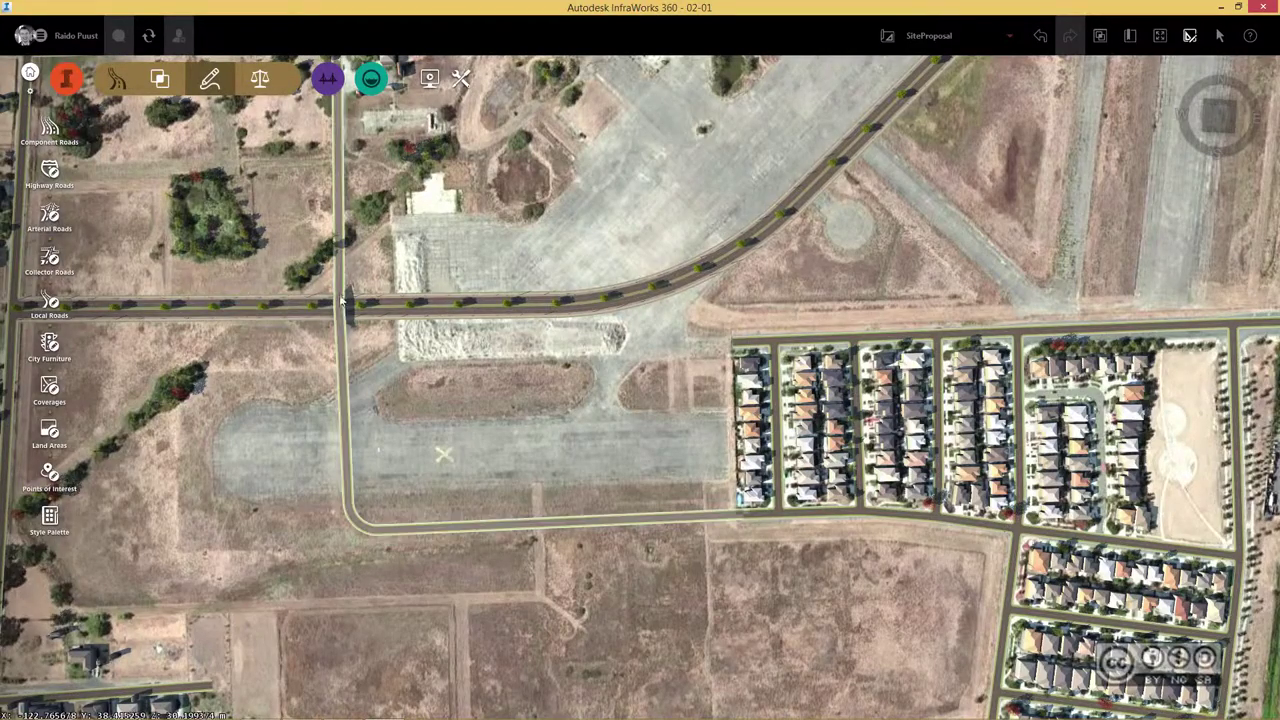
Step: Draw an east-west street to the housing and a north-south street between the two streets
left_click(49, 305)
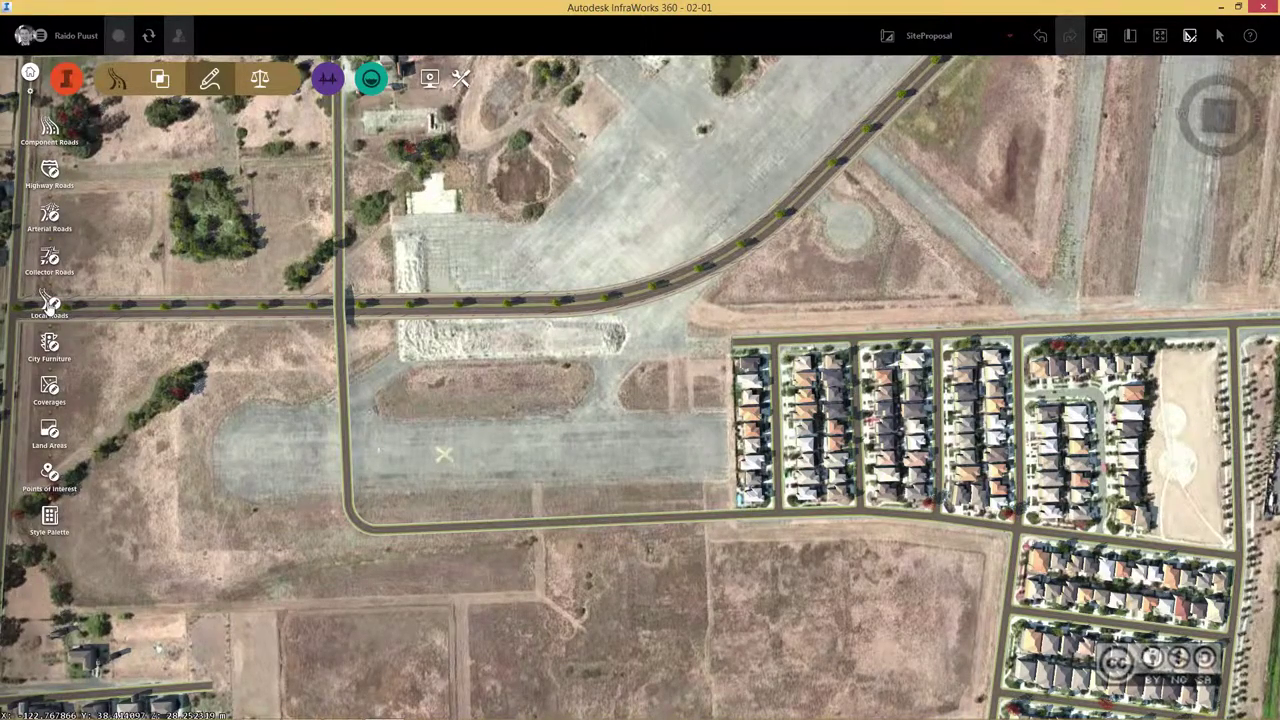
left_click(343, 358)
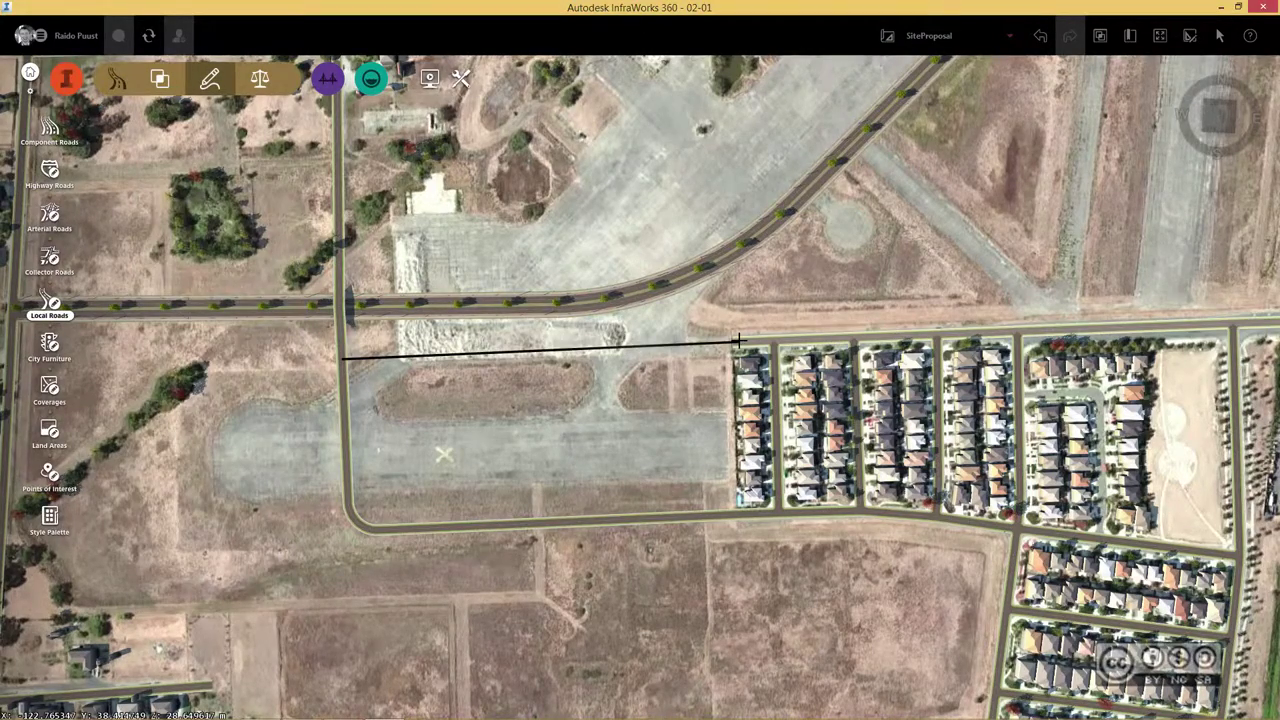
double_click(737, 341)
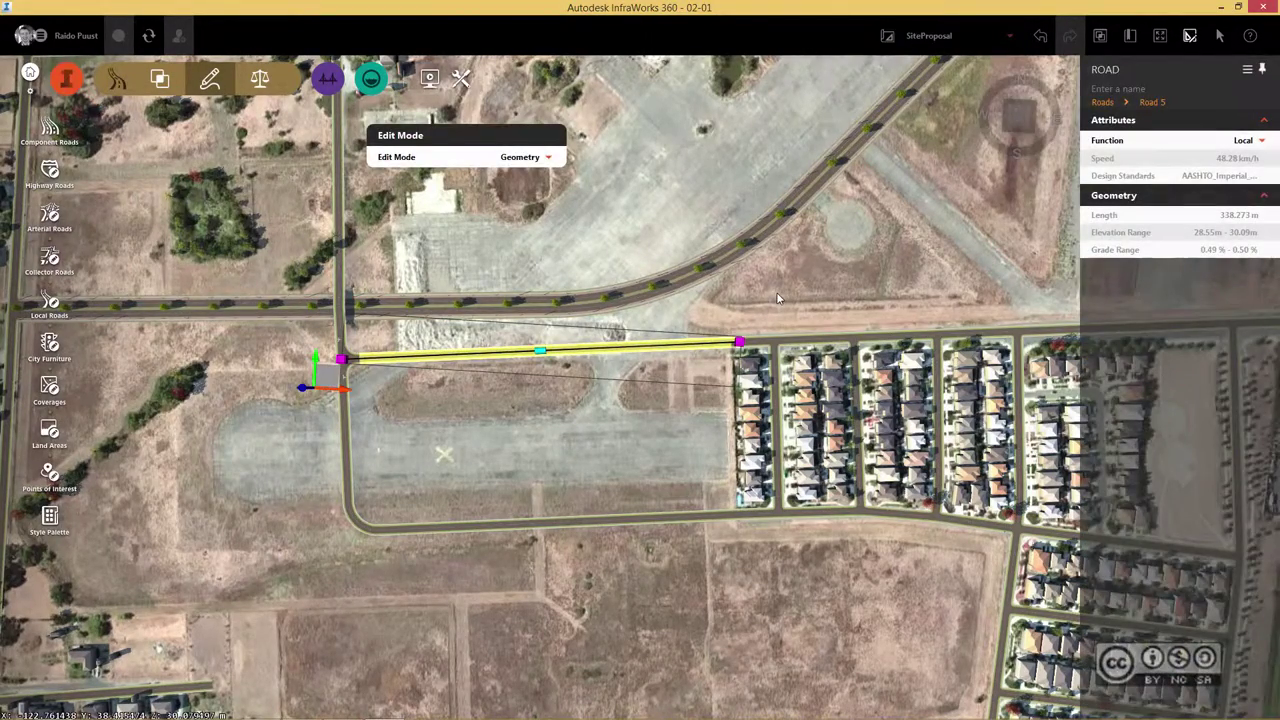
left_click(669, 345)
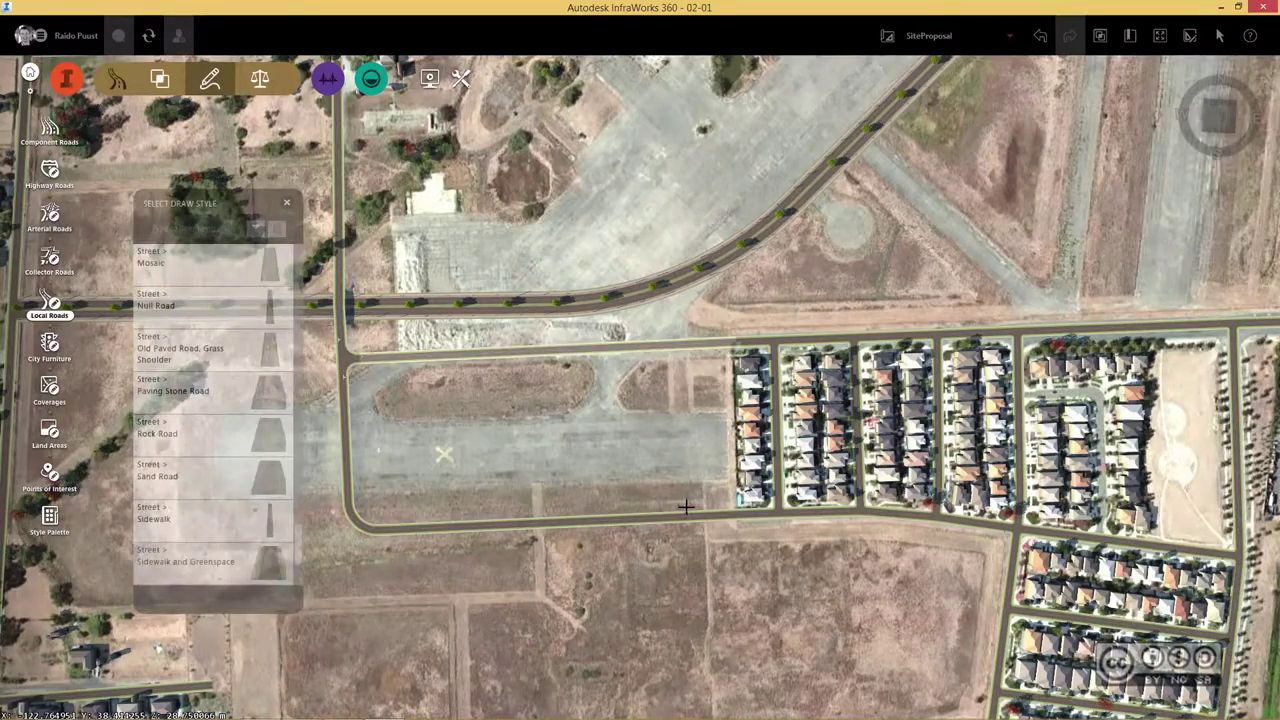
double_click(678, 516)
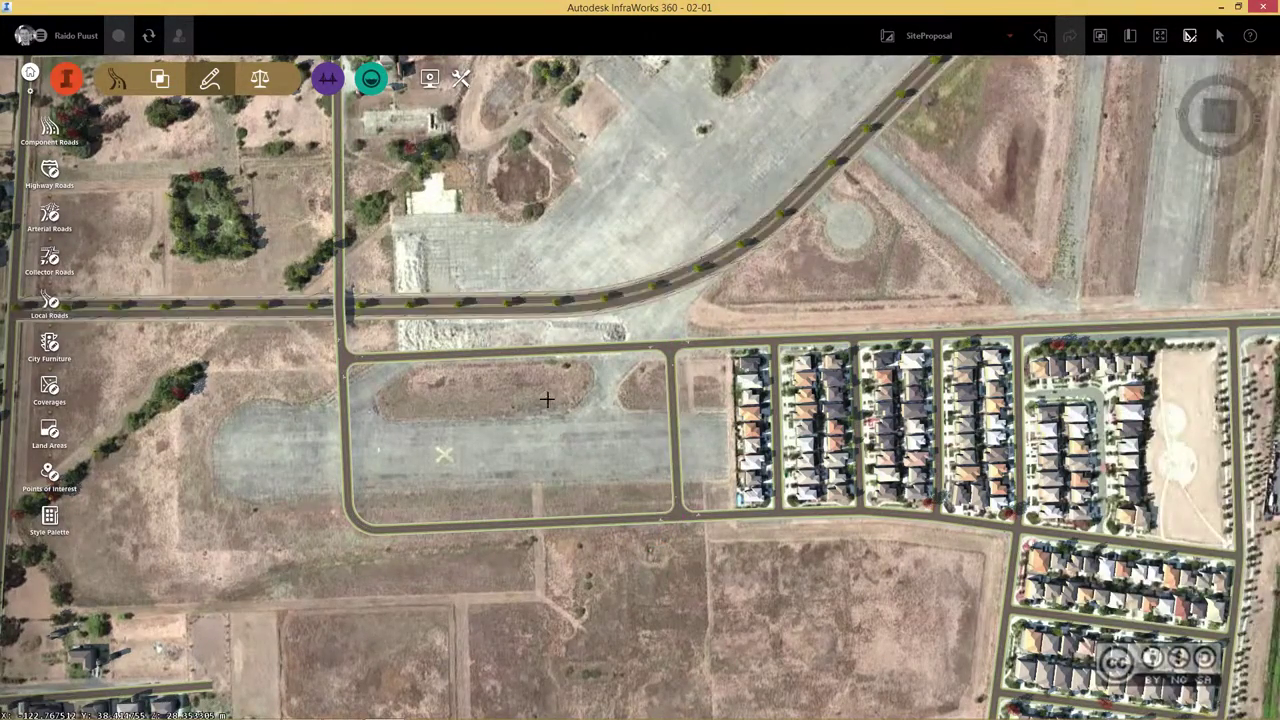
Step: Add a north-south street down to the southern road and an east-west street to the new cross street
left_click(50, 305)
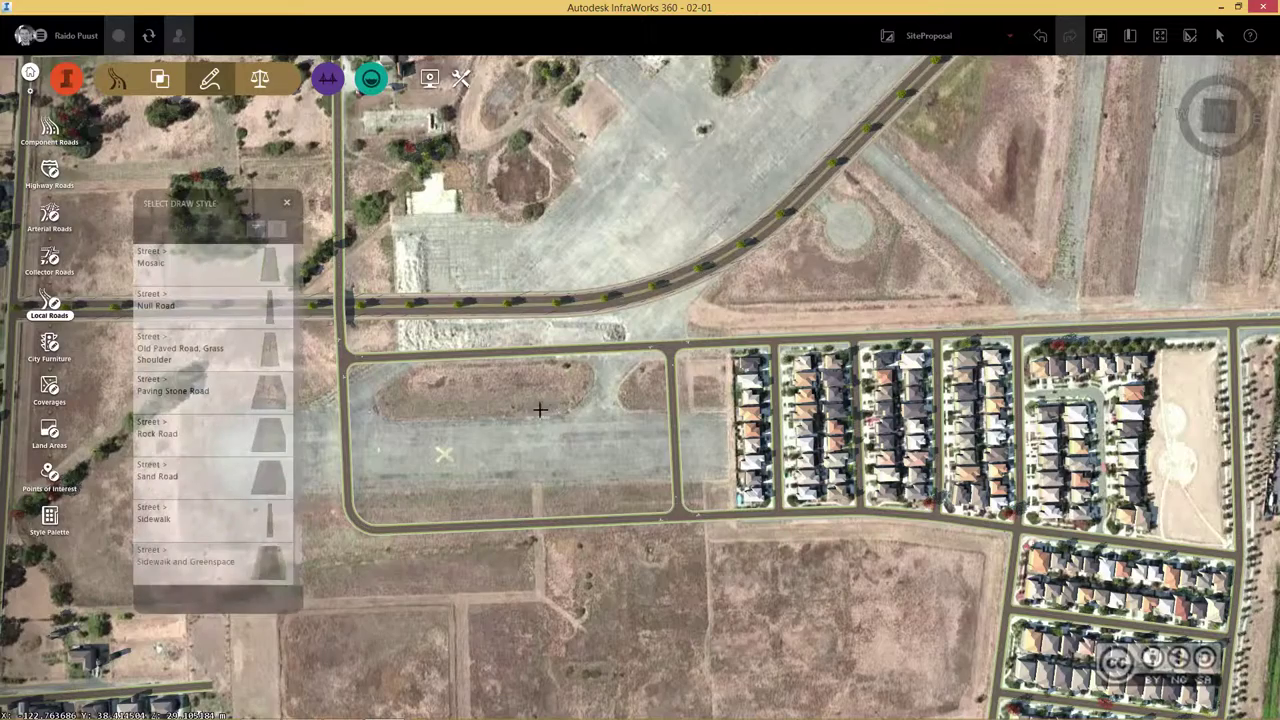
left_click(563, 351)
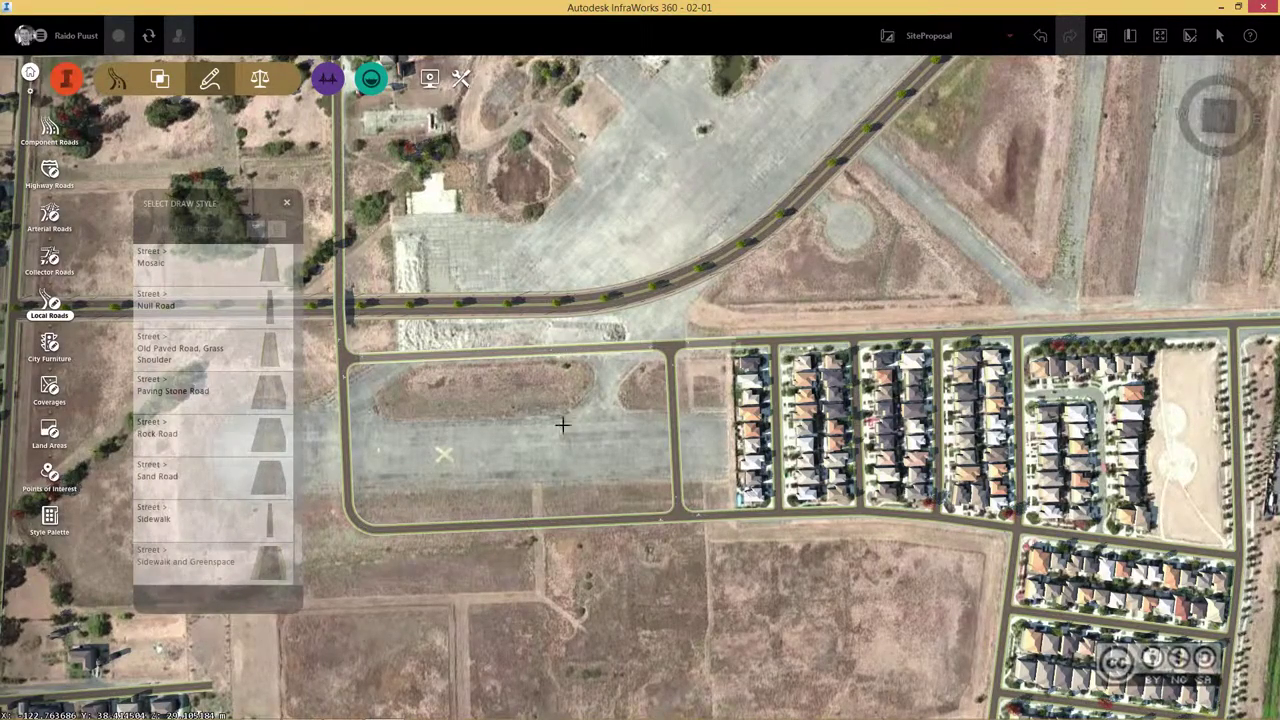
double_click(568, 520)
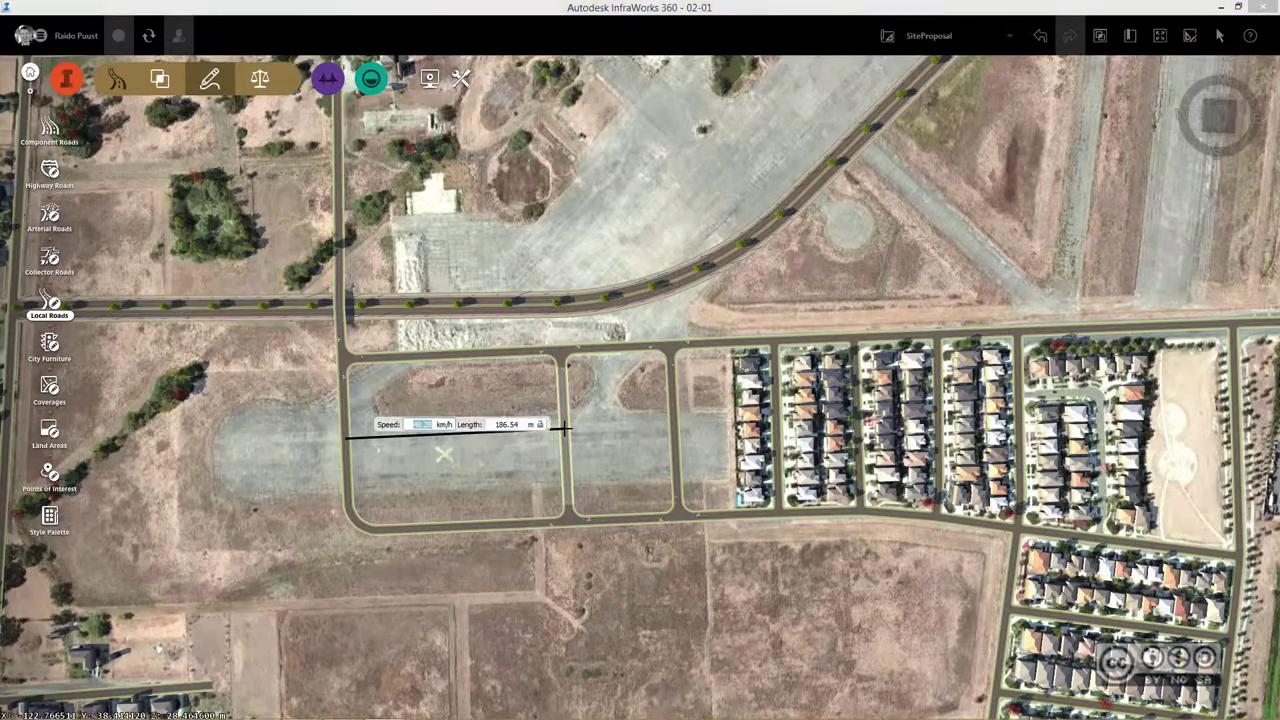
double_click(565, 428)
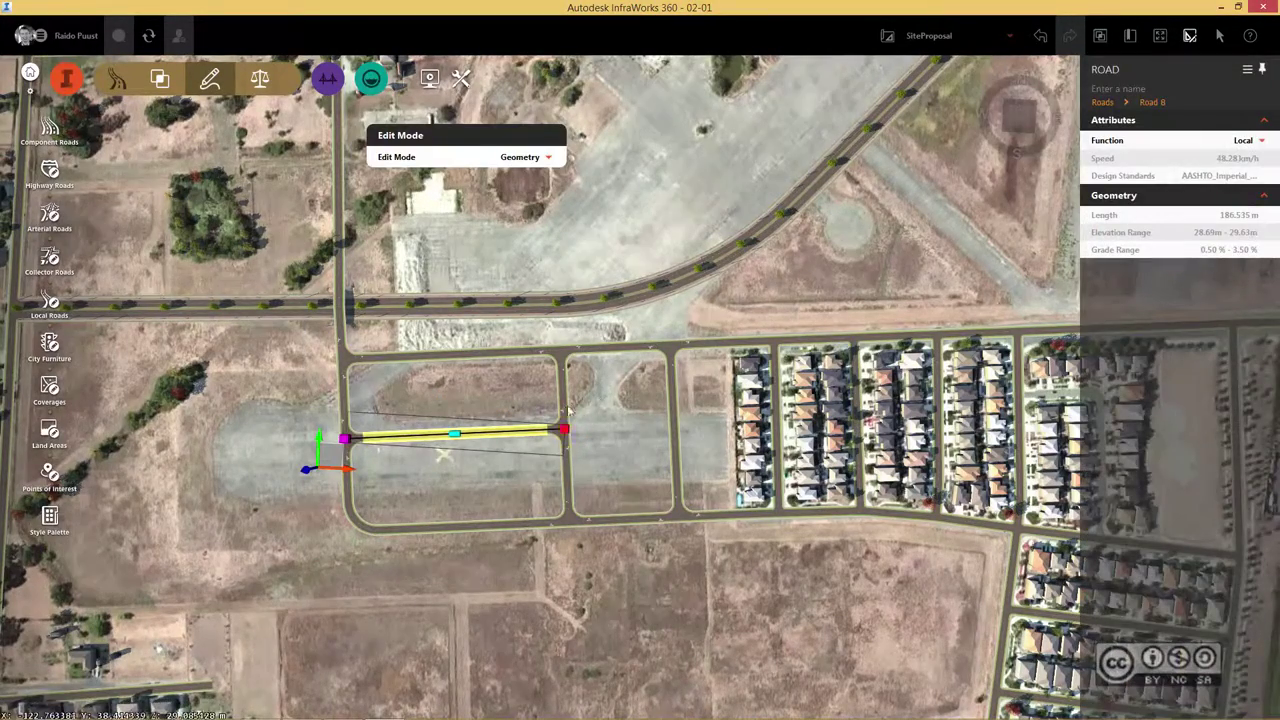
left_click(635, 449)
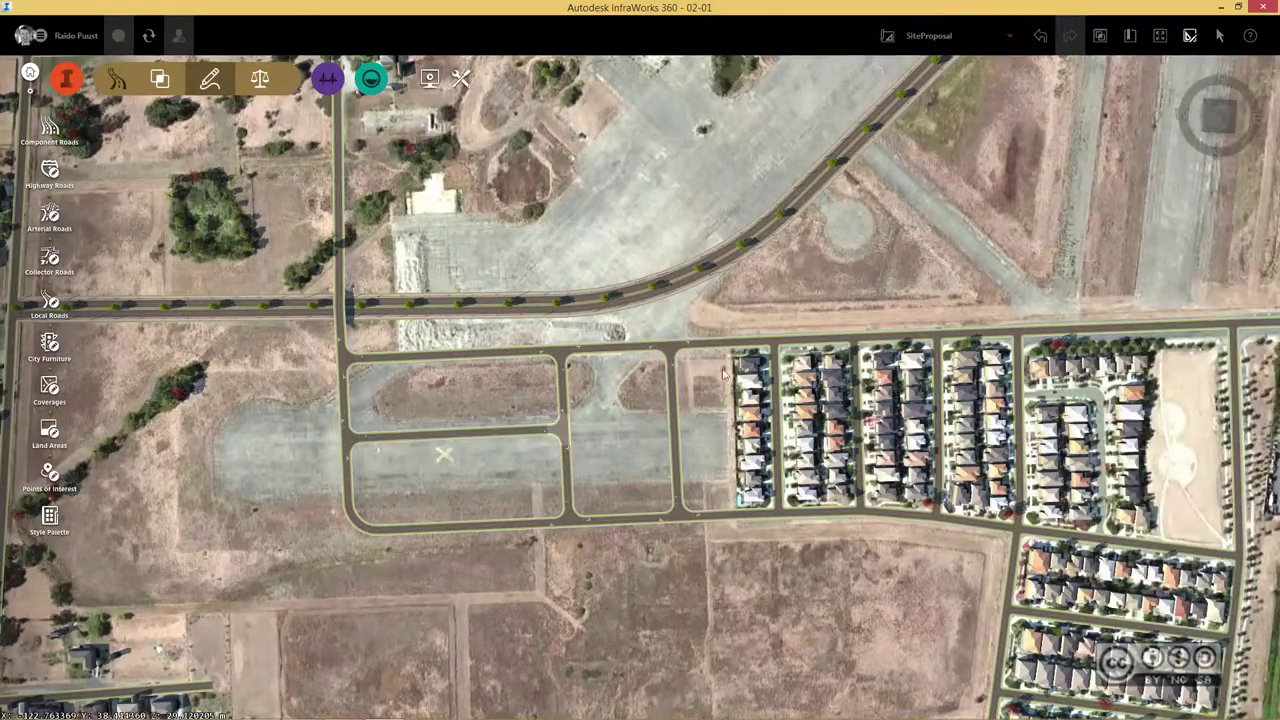
Step: Pan toward the eastern runways and reselect Local Roads in Sidewalk and Greenspace style
left_click_drag(722, 373, 629, 419)
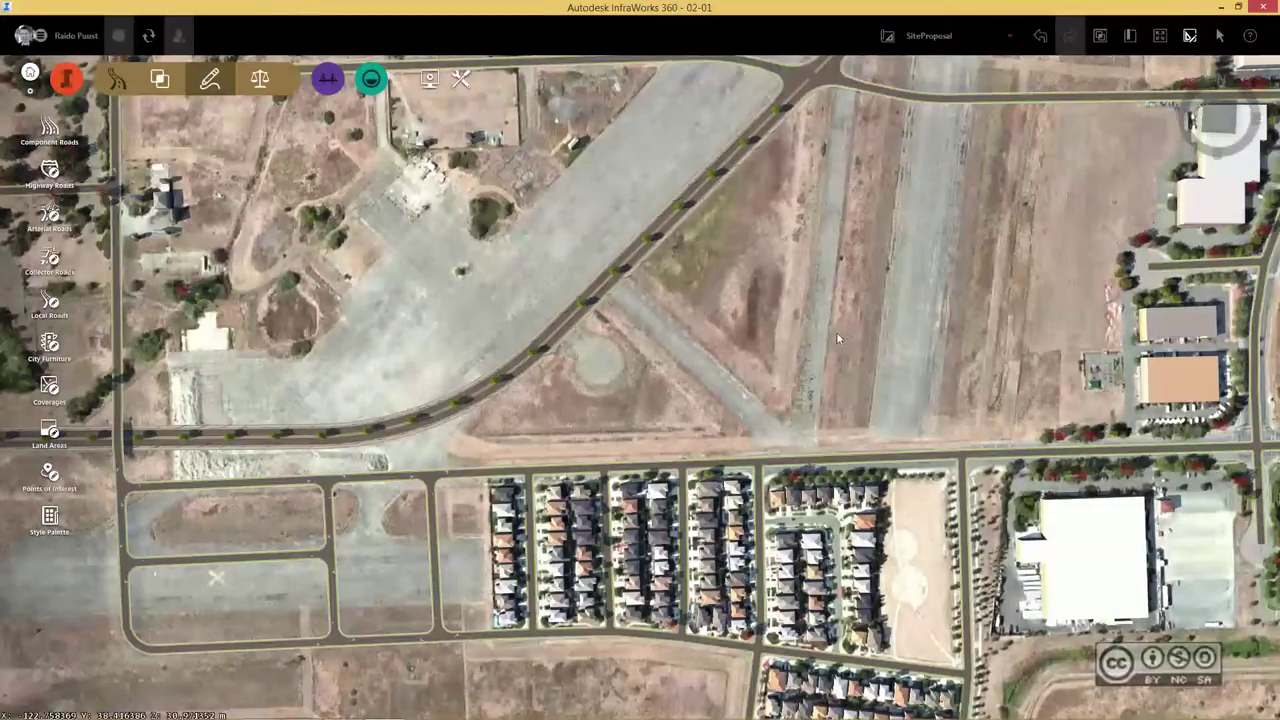
mouse_move(809, 345)
left_mouse_down()
mouse_move(560, 390)
mouse_move(810, 407)
left_mouse_up()
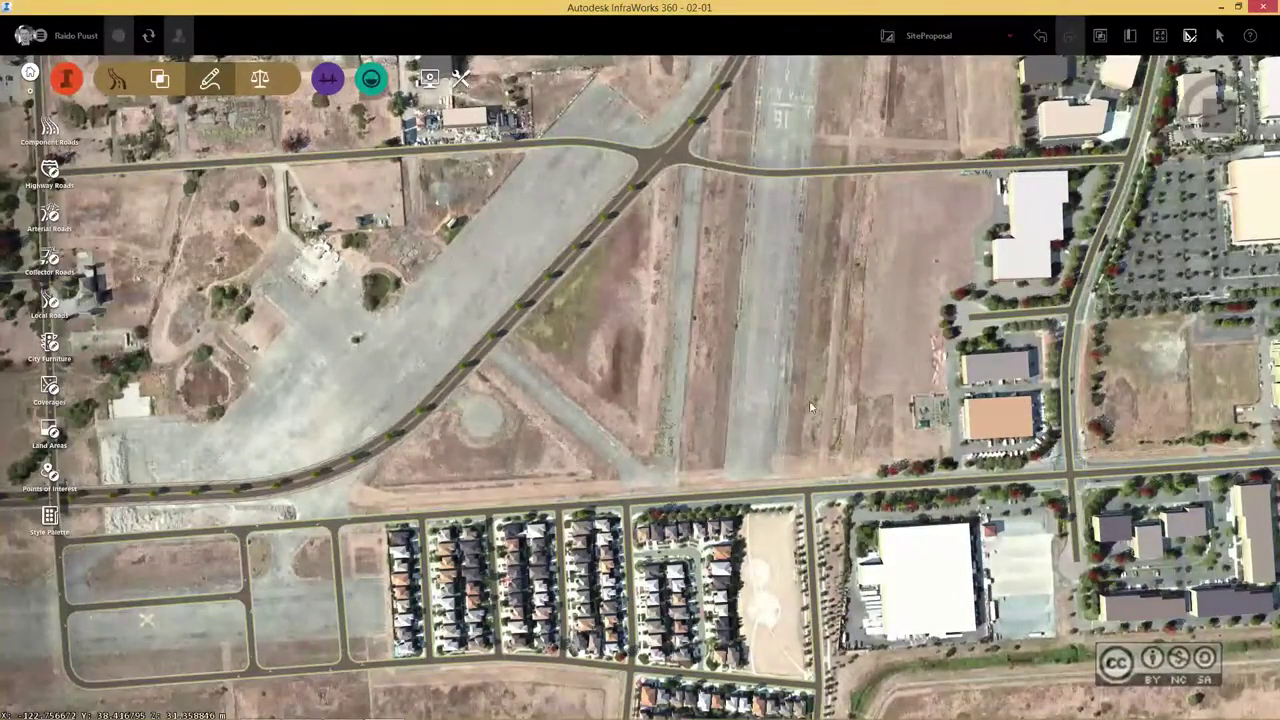
left_click(50, 303)
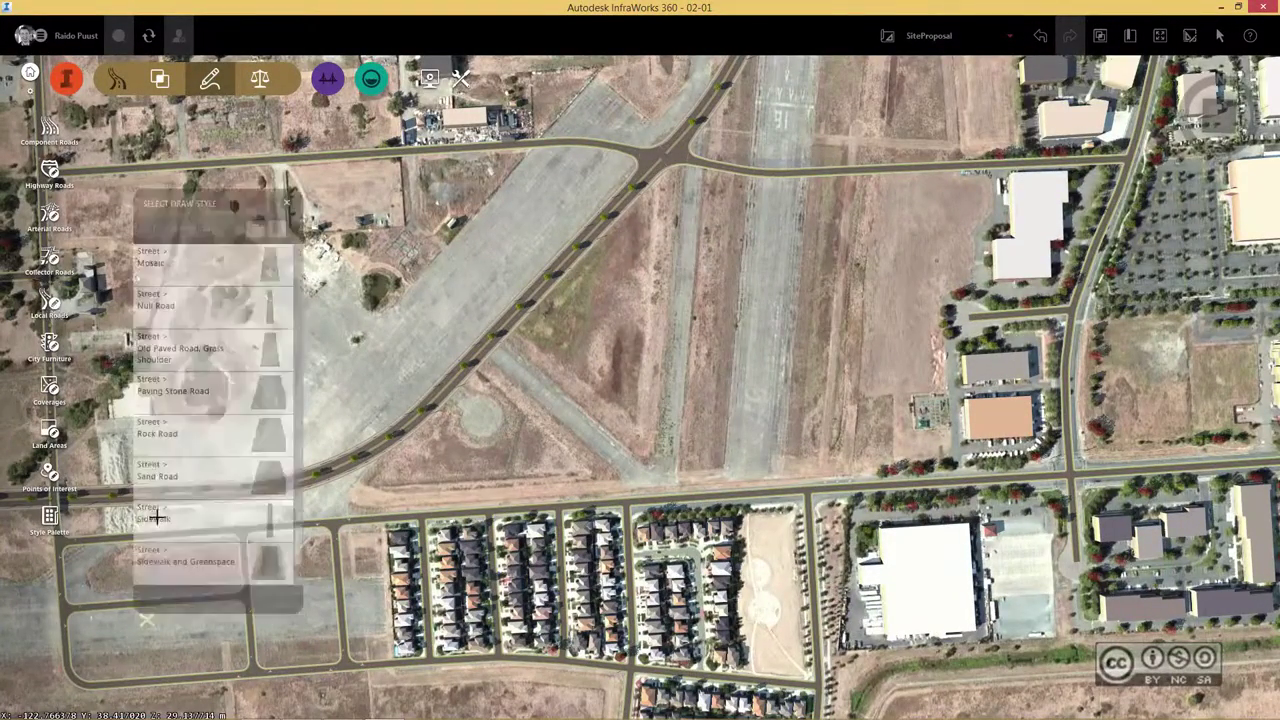
left_click(172, 565)
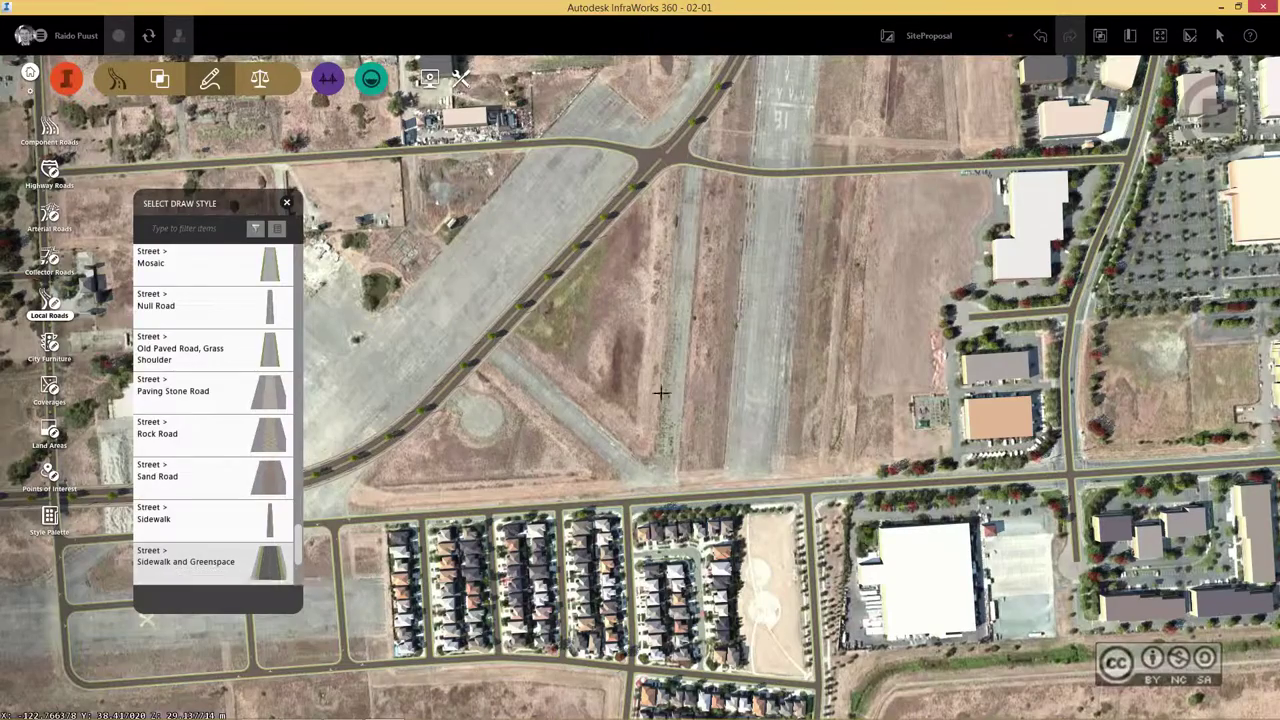
Step: Draw a curved street north from the southern road to the northern road with a 25 m radius
left_click(625, 502)
left_click(625, 437)
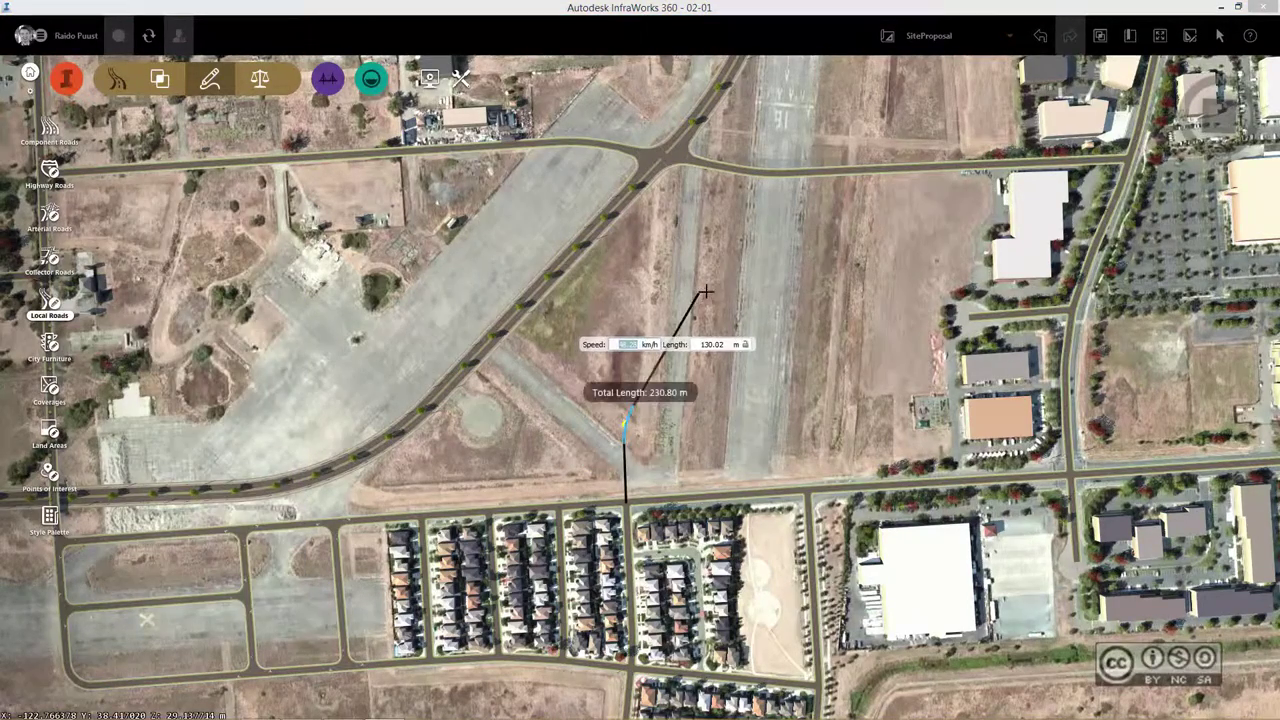
left_click(710, 282)
left_click(866, 278)
double_click(890, 170)
type("25")
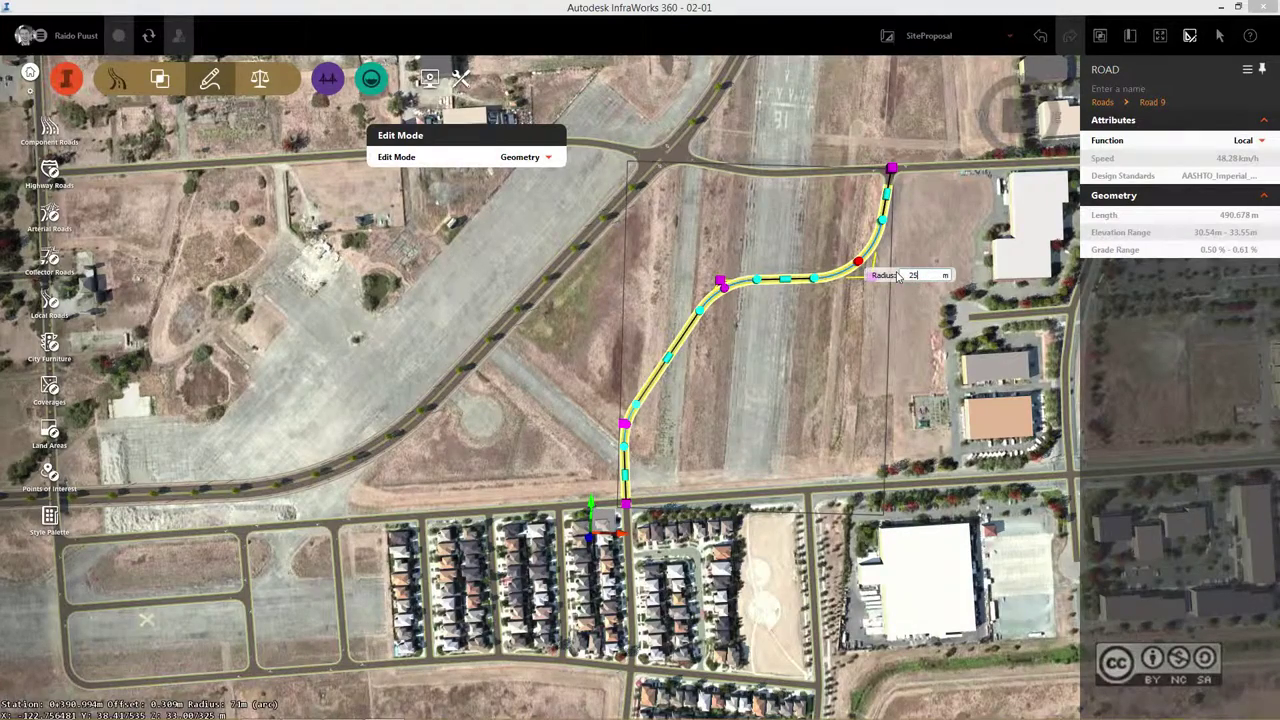
key("Return")
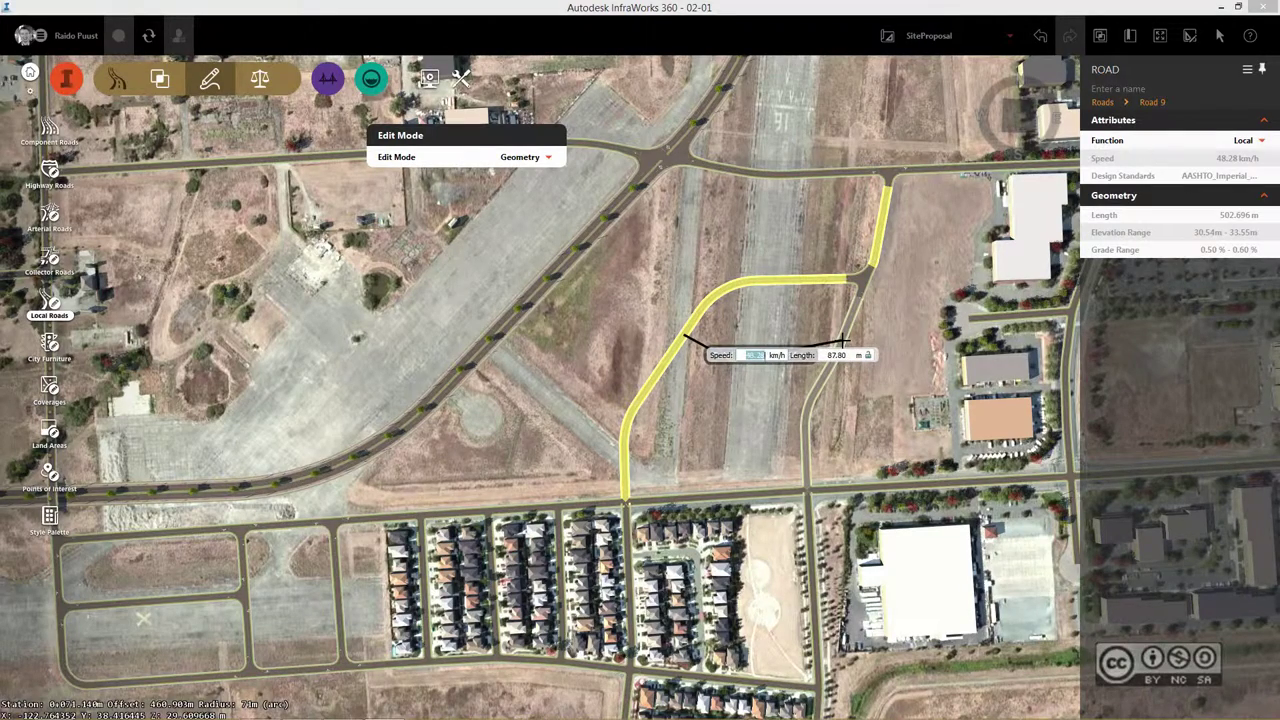
Step: Draw a second curved street ending at the eastern road, then shift the view westward
left_click(845, 340)
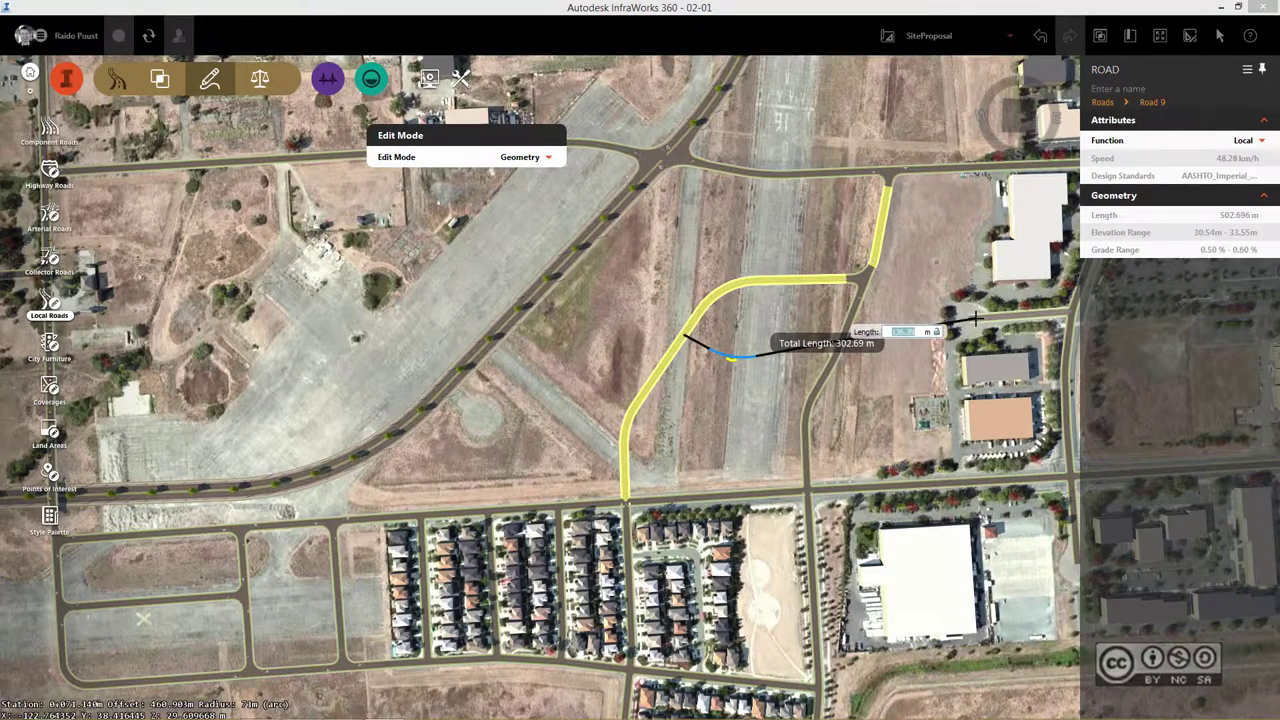
double_click(933, 262)
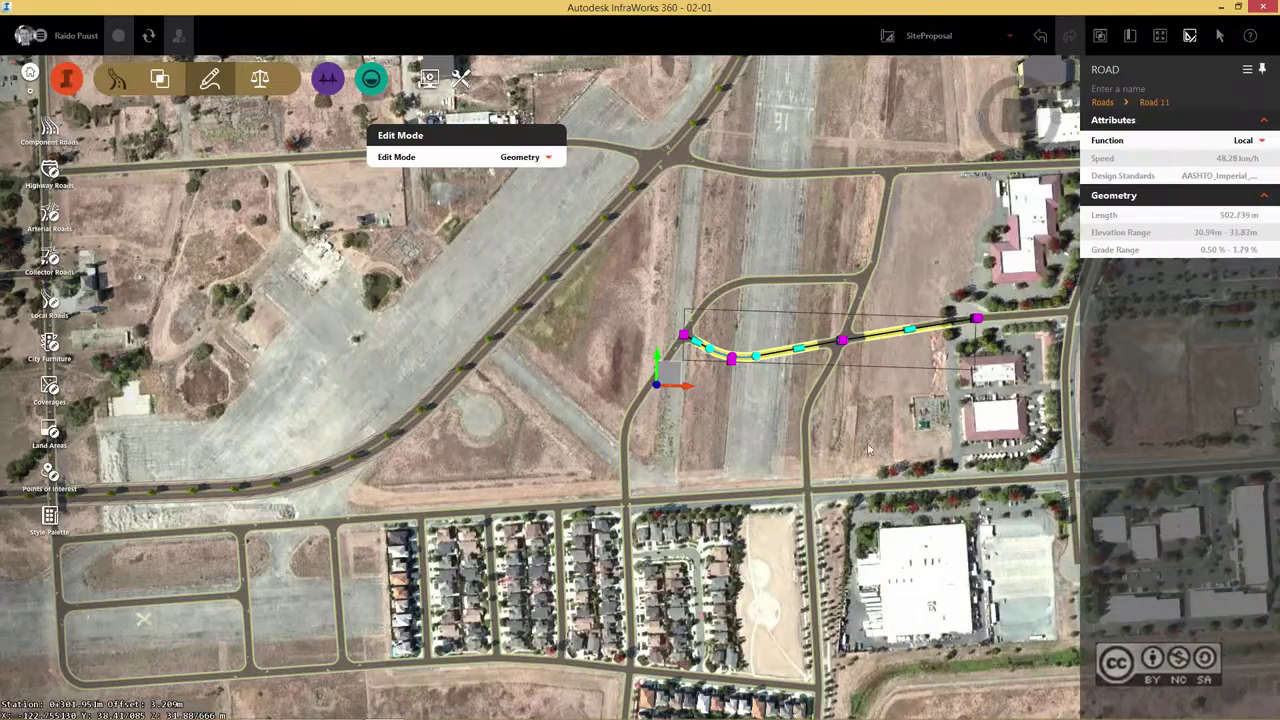
left_click_drag(300, 252, 430, 312)
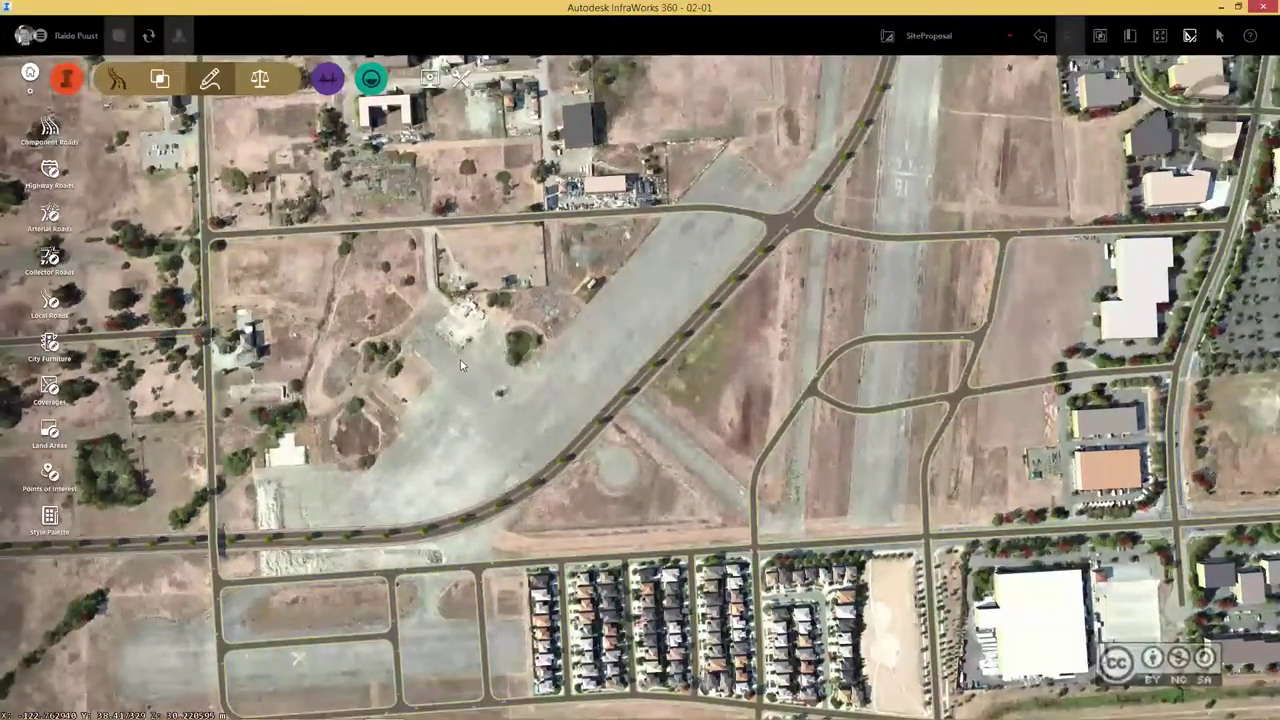
middle_click_drag(430, 312, 430, 388)
Step: Draw an L-shaped Local Road from the northern road to its western end
scroll(430, 388, "down", 3)
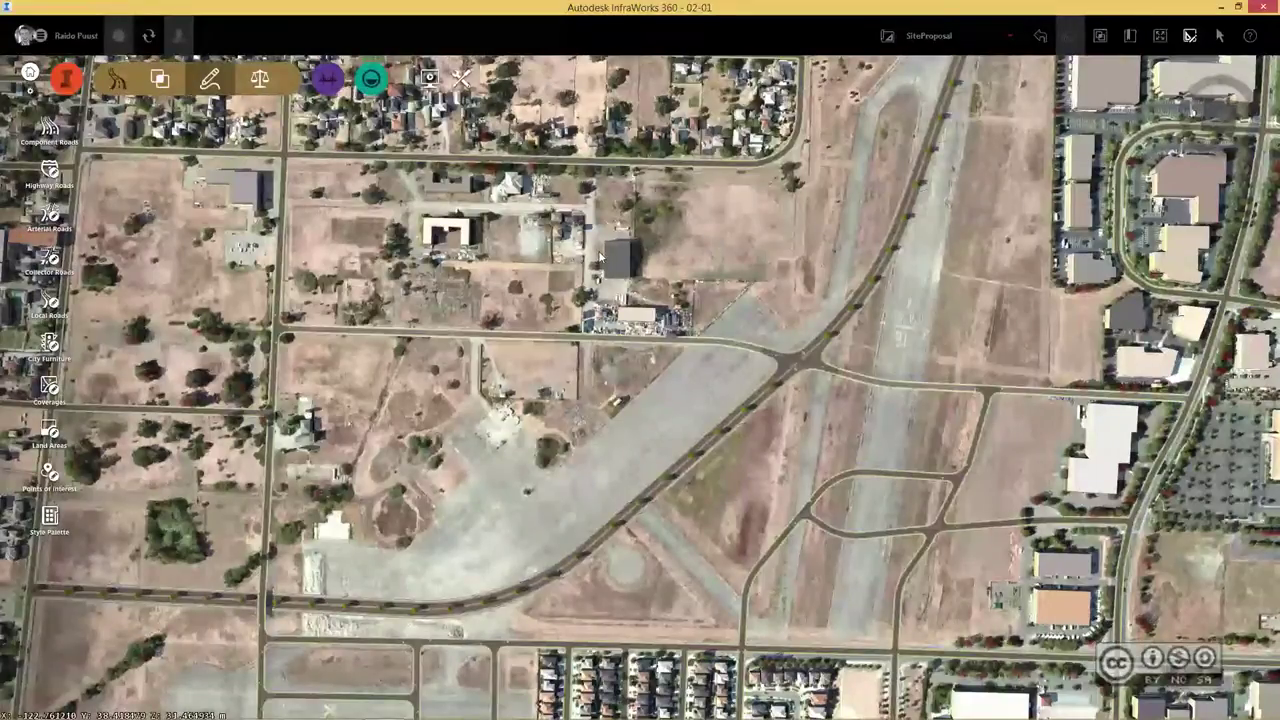
left_click(49, 302)
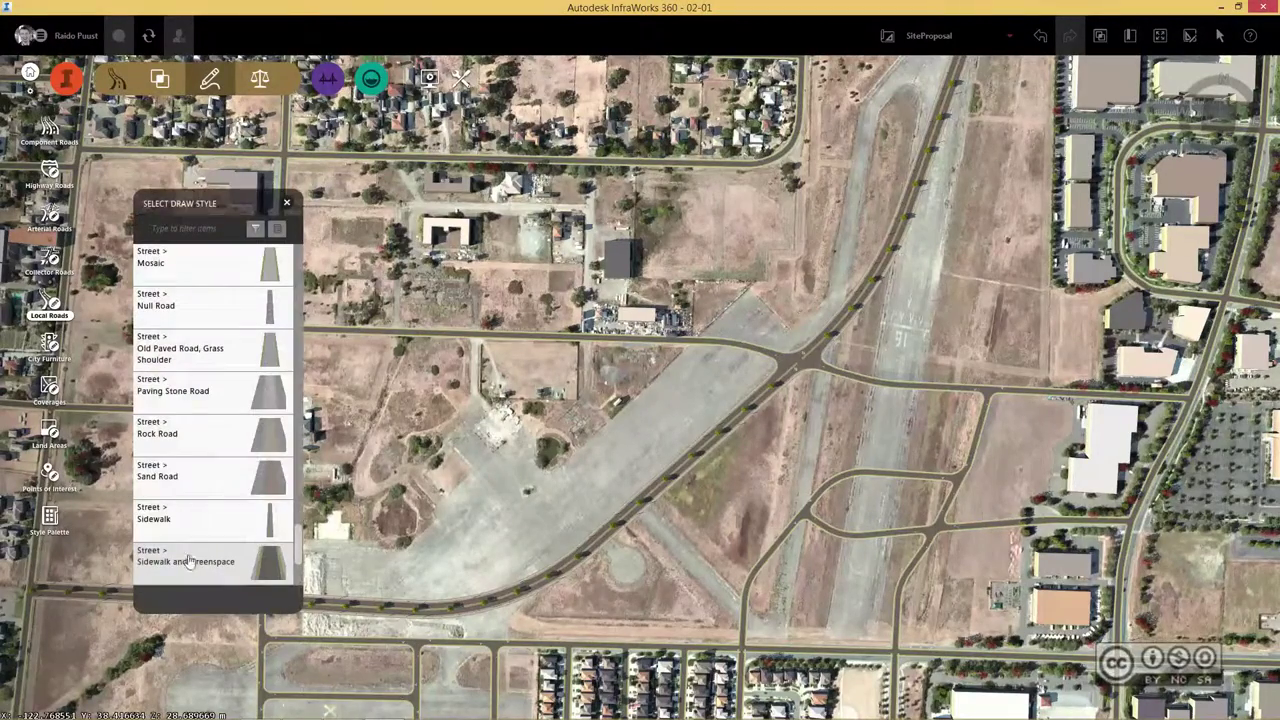
left_click(506, 335)
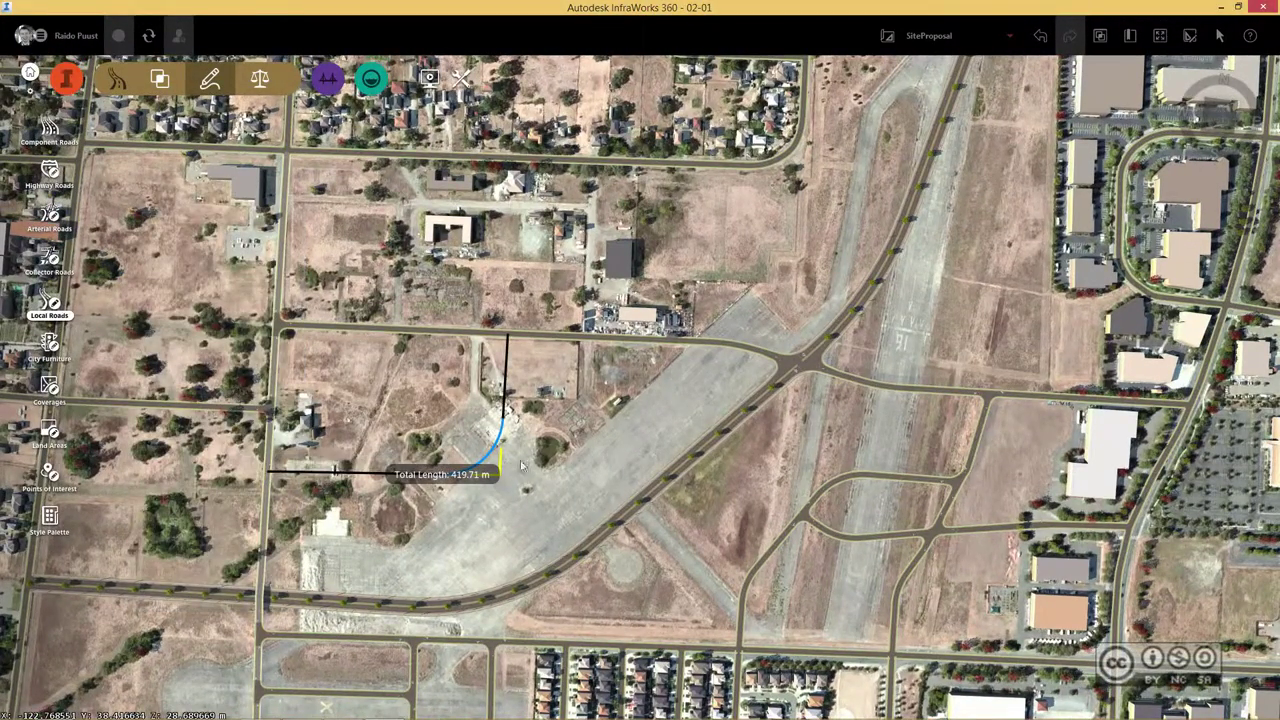
double_click(263, 470)
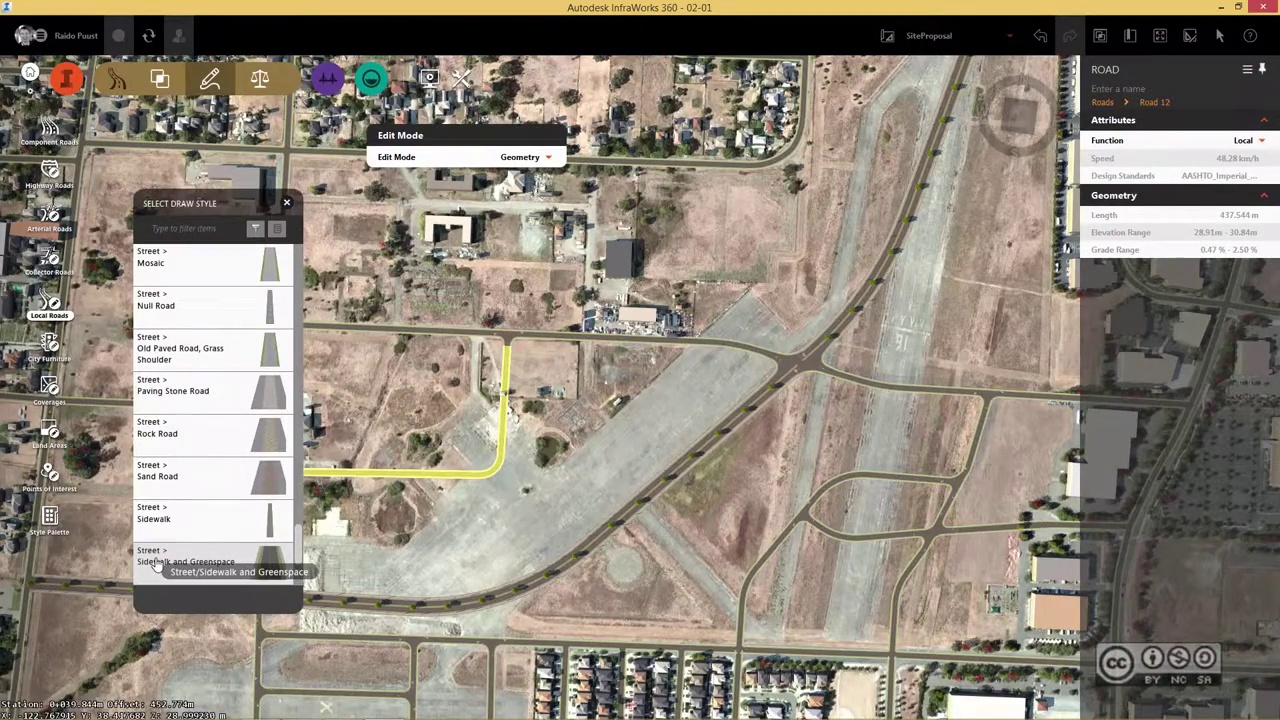
Step: Draw Road 13 east from the western road, undo its end-grip move, and zoom in
left_click(357, 409)
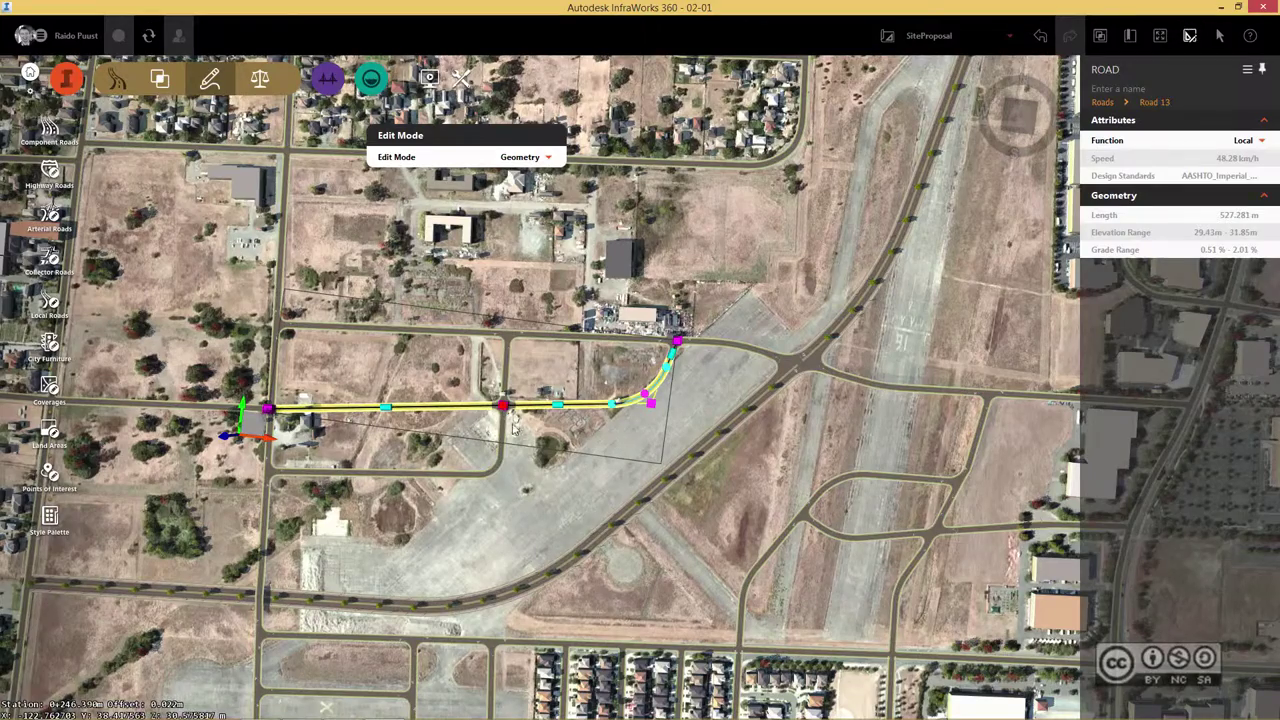
left_click_drag(650, 400, 656, 420)
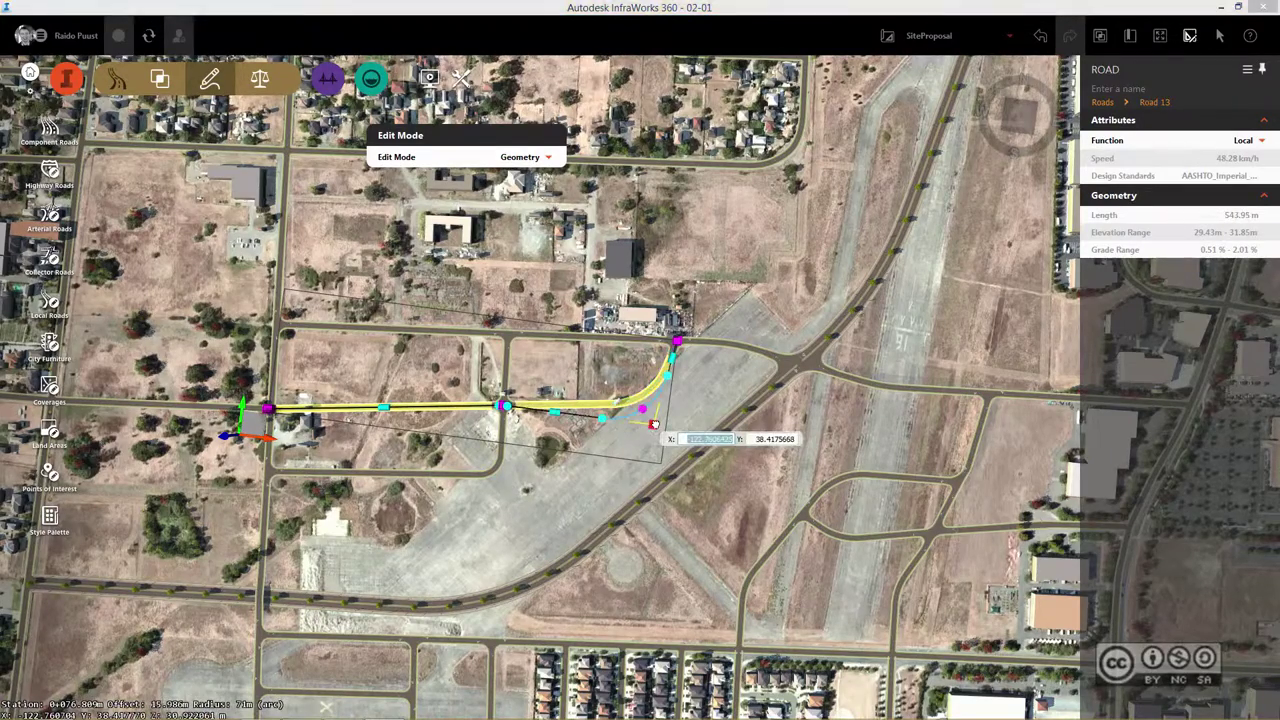
key("ctrl+z")
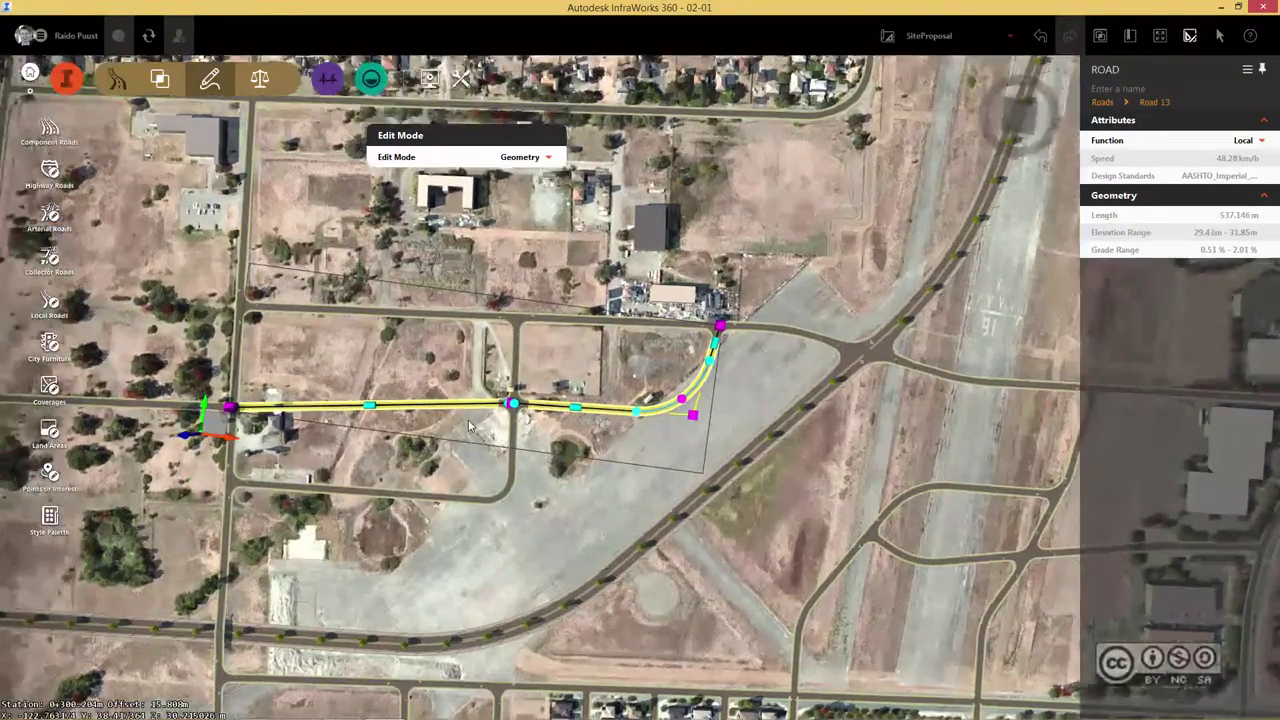
scroll(470, 426, "up", 1)
scroll(470, 426, "up", 1)
scroll(470, 426, "up", 1)
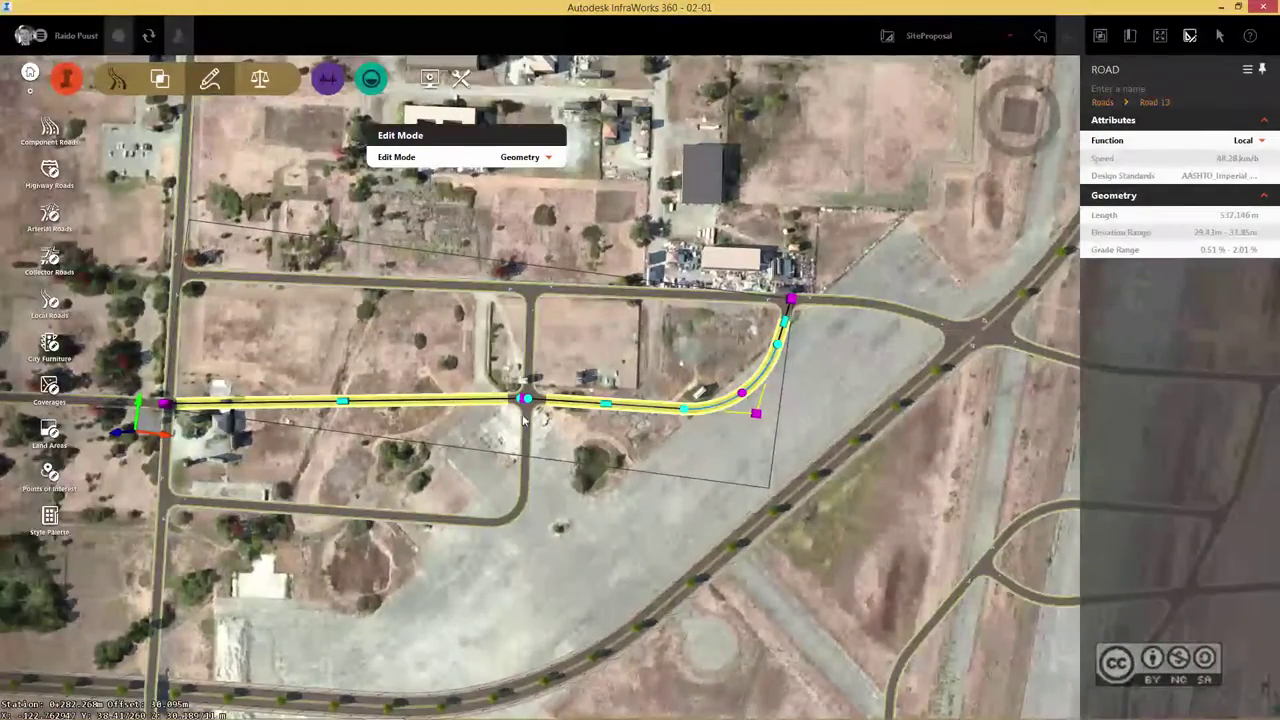
Step: Move Road 13's node near the intersection slightly down and zoom in on the streets
left_click_drag(522, 398, 523, 415)
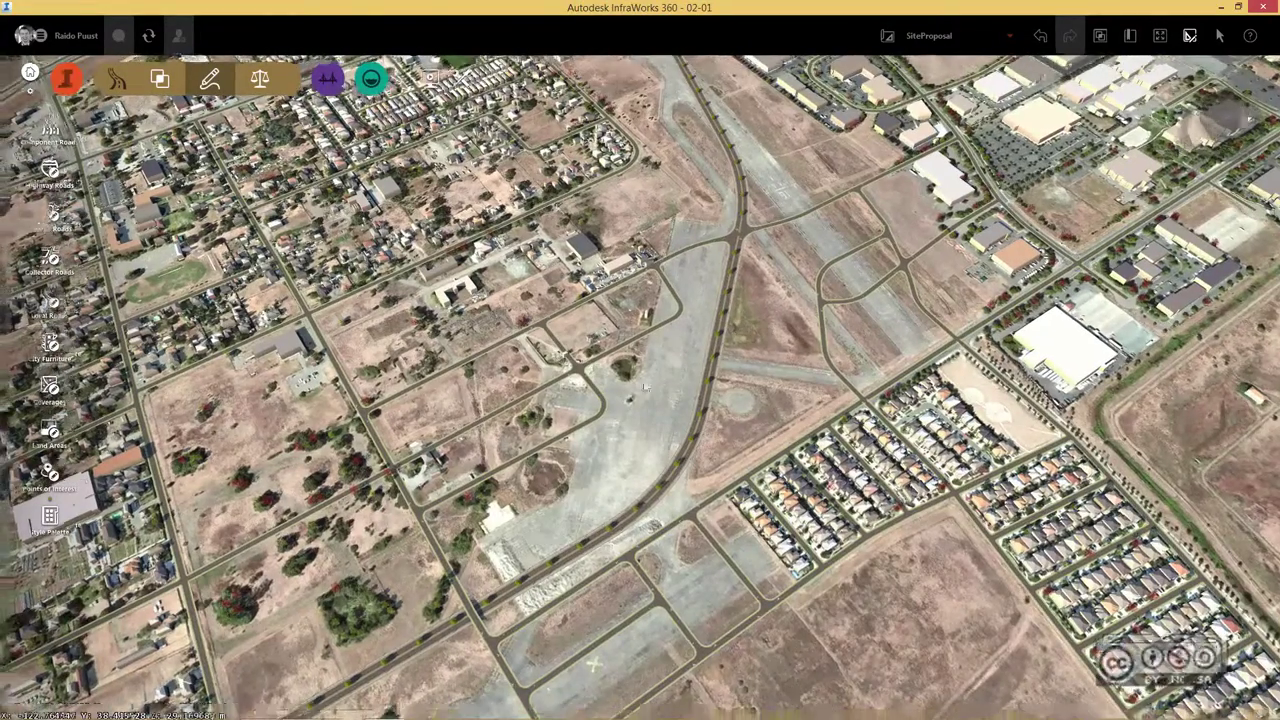
scroll(644, 387, "up", 3)
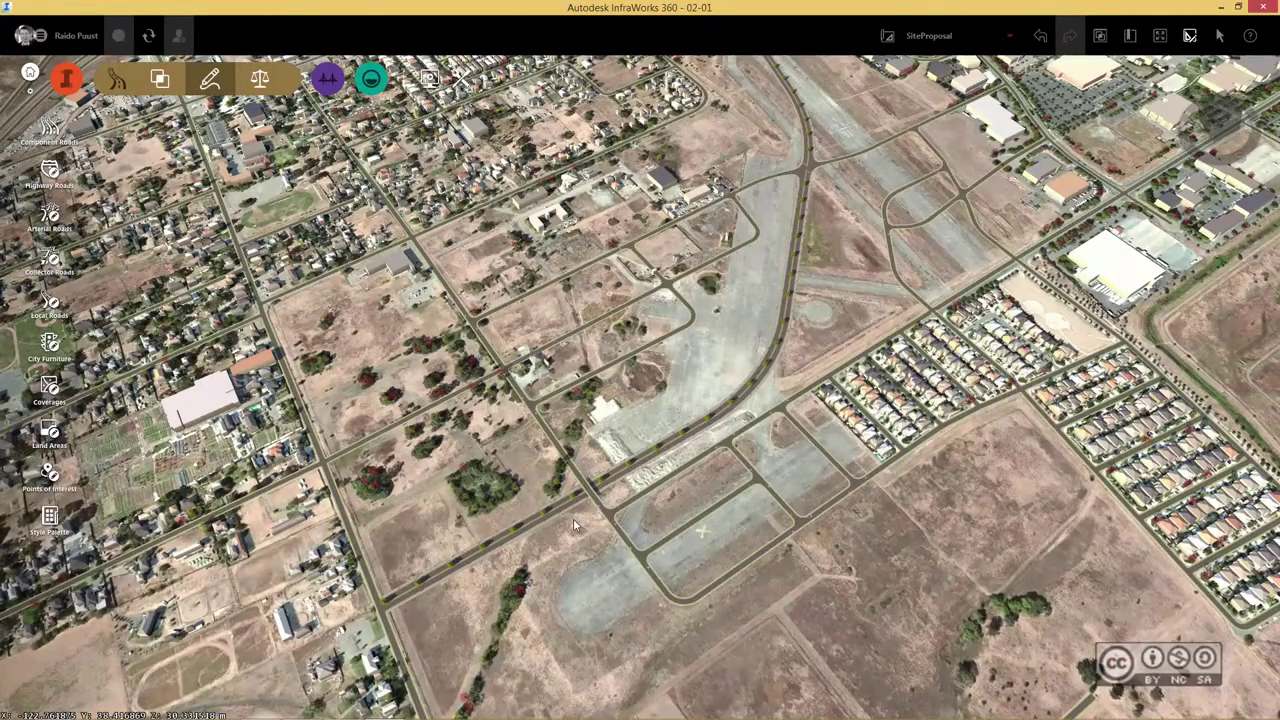
scroll(573, 518, "up", 3)
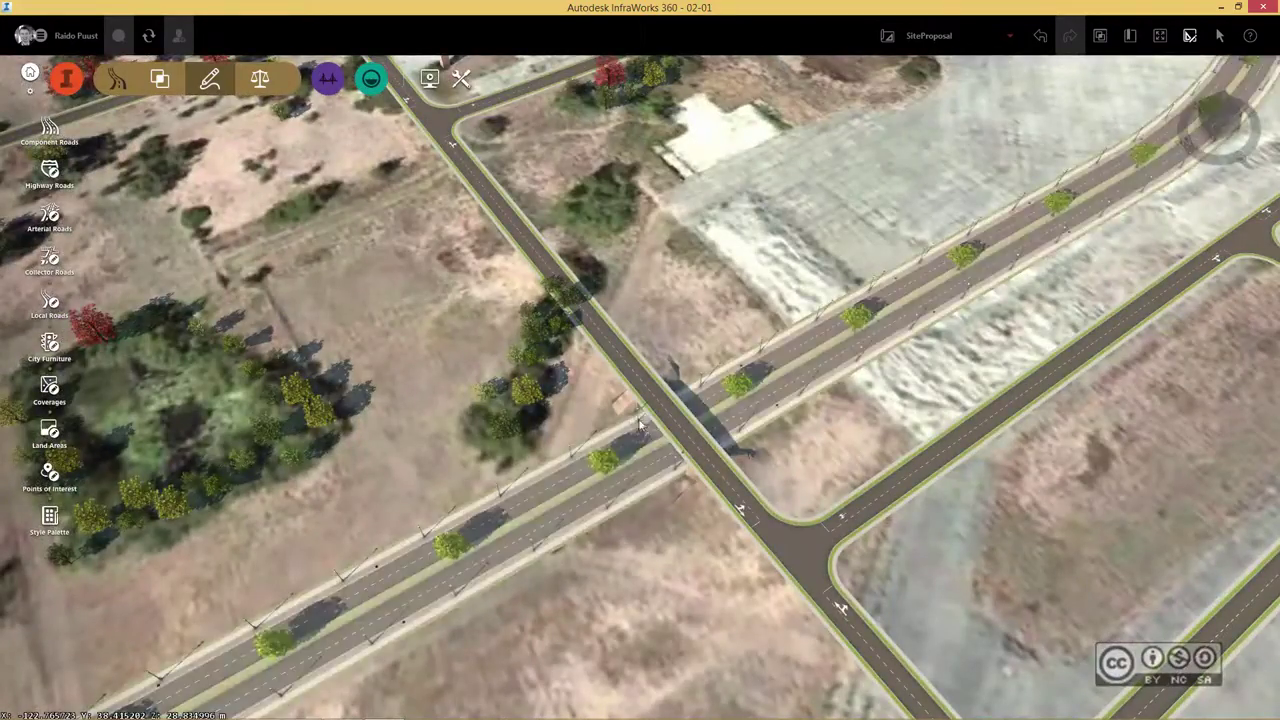
Step: Select Road 2 and add a PVI to it from its context menu
left_click(679, 428)
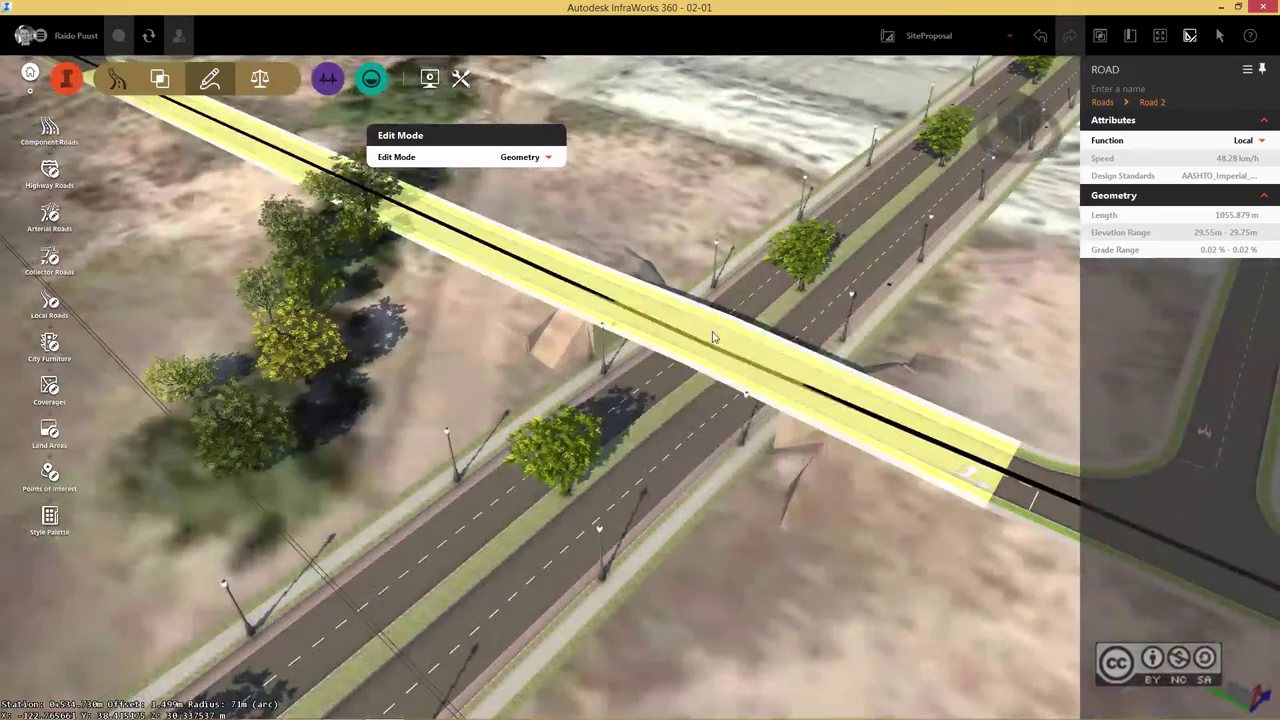
right_click(719, 336)
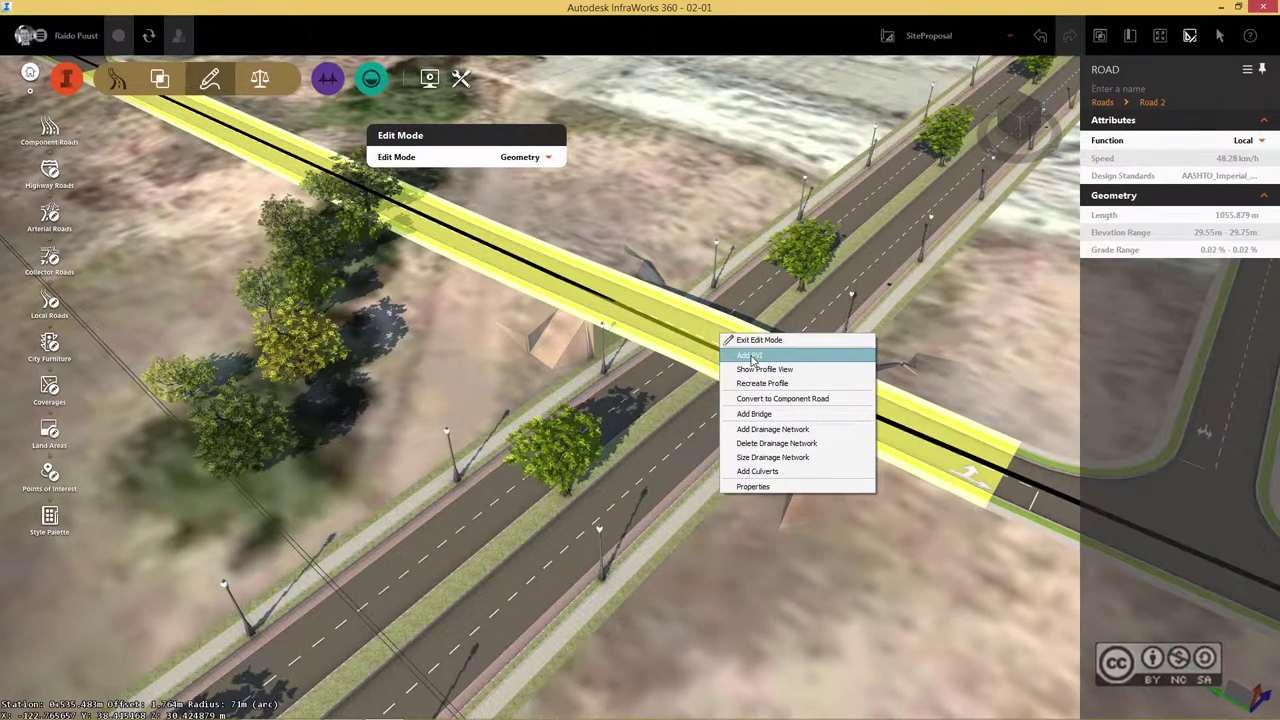
left_click(752, 357)
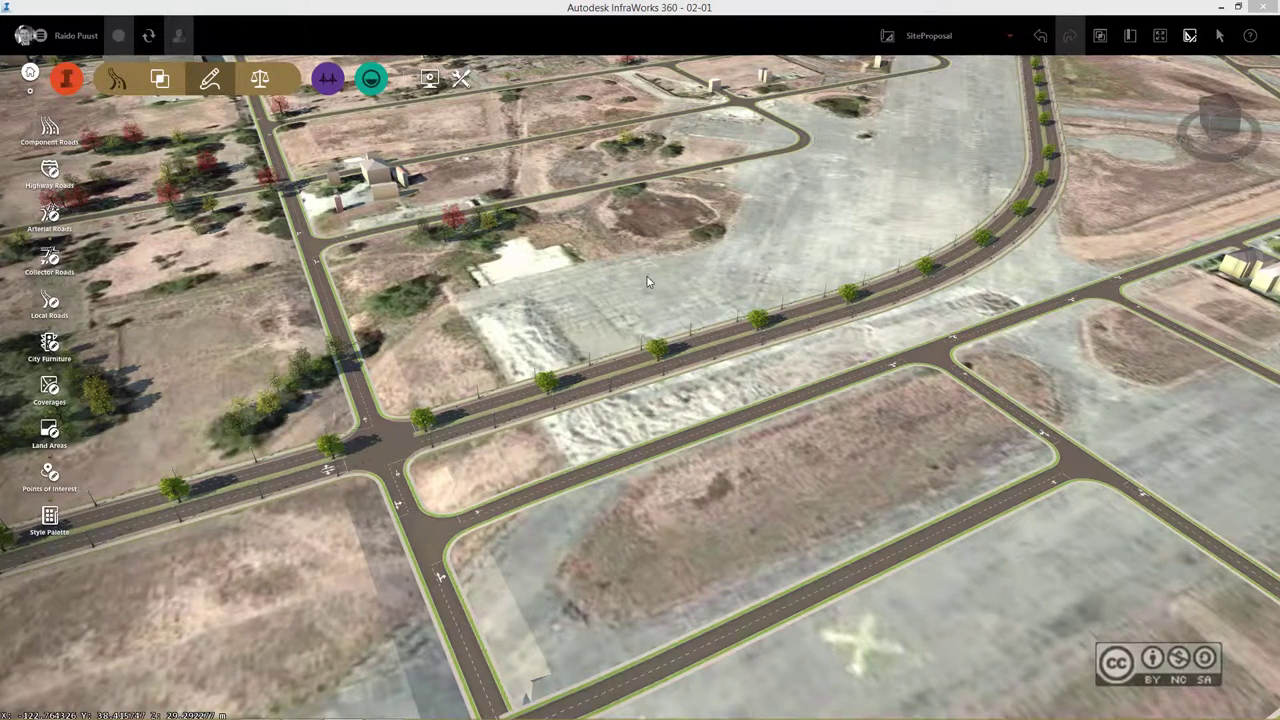
Step: Start an IMX export with a BBox extent drawn interactively around the airfield
left_click(461, 80)
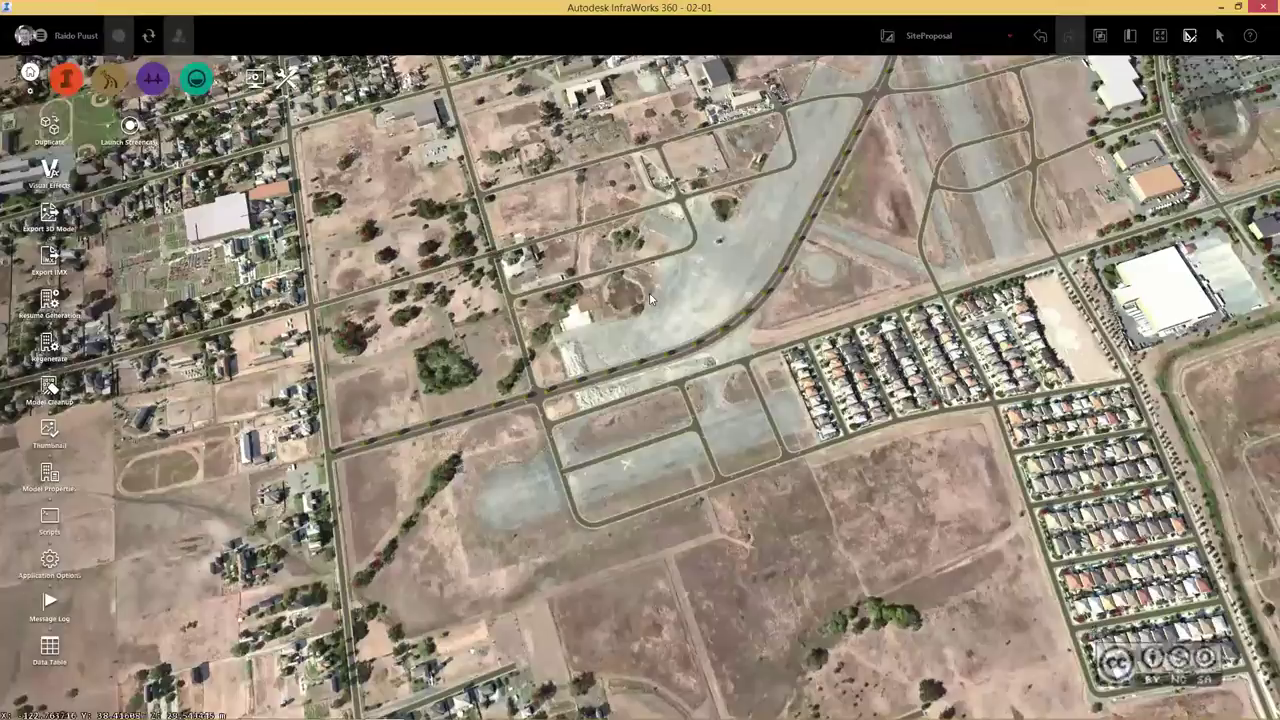
scroll(649, 292, "down", 4)
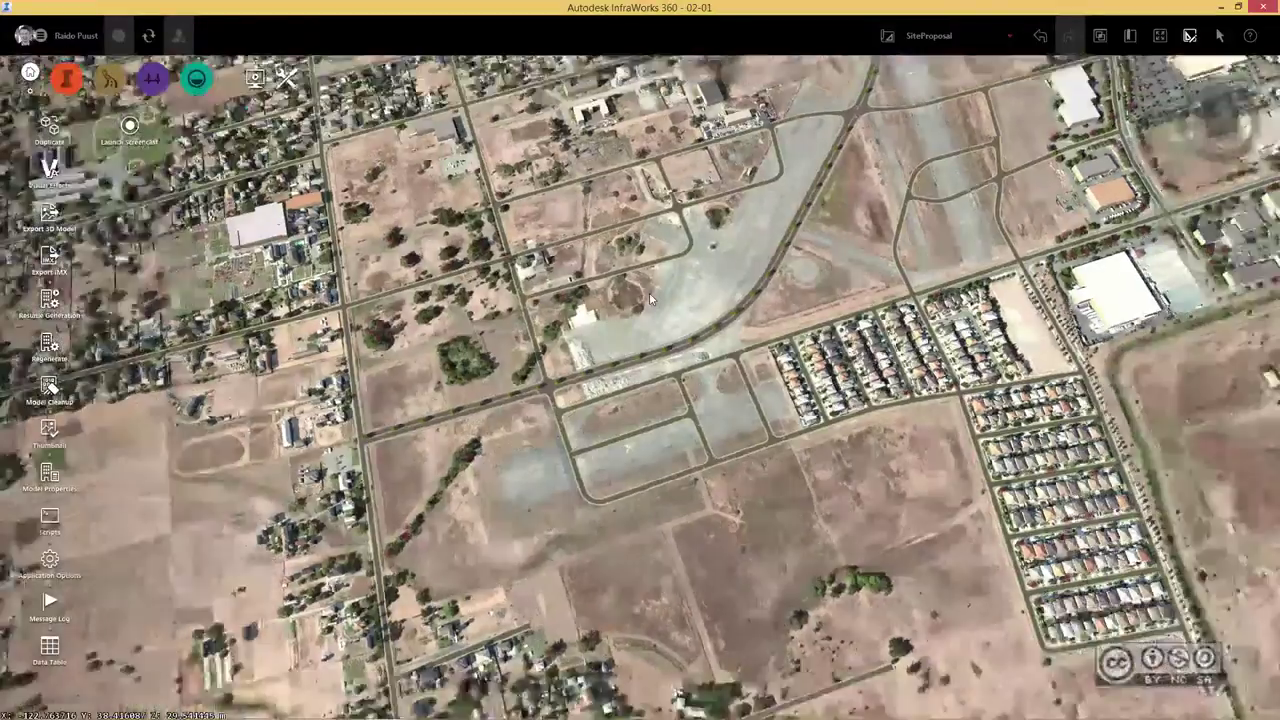
scroll(628, 389, "down", 2)
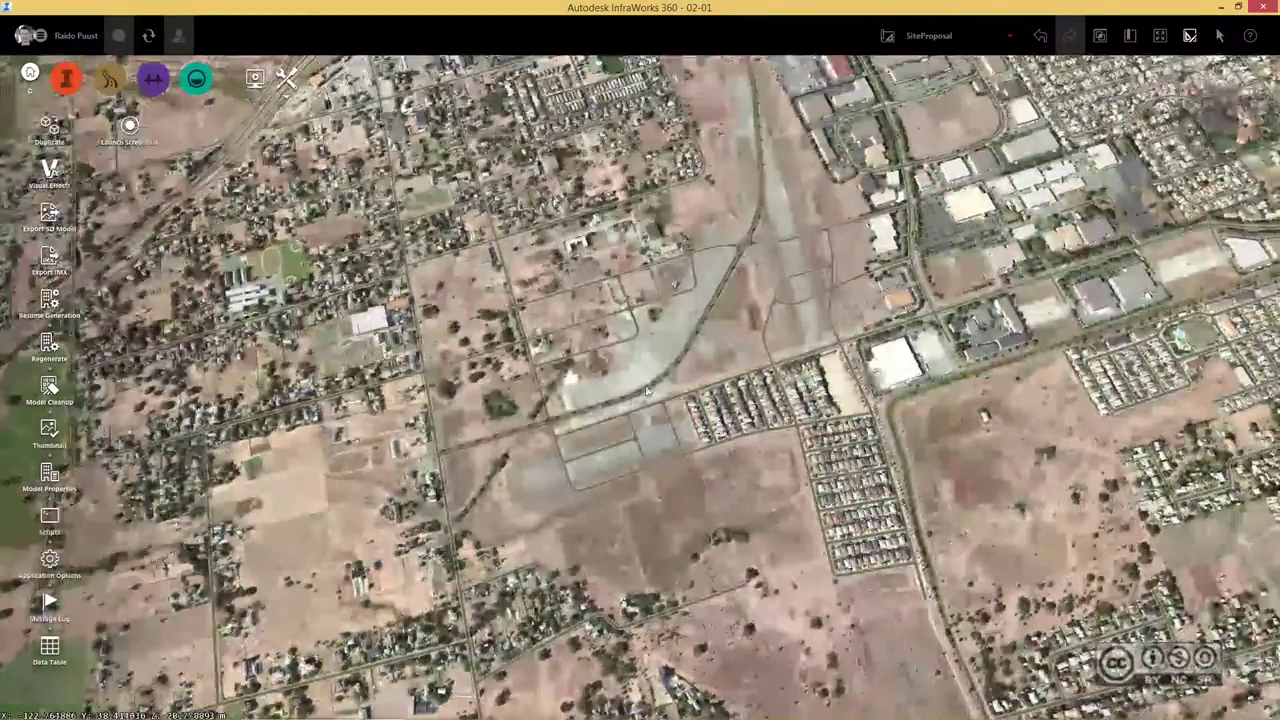
scroll(628, 389, "down", 4)
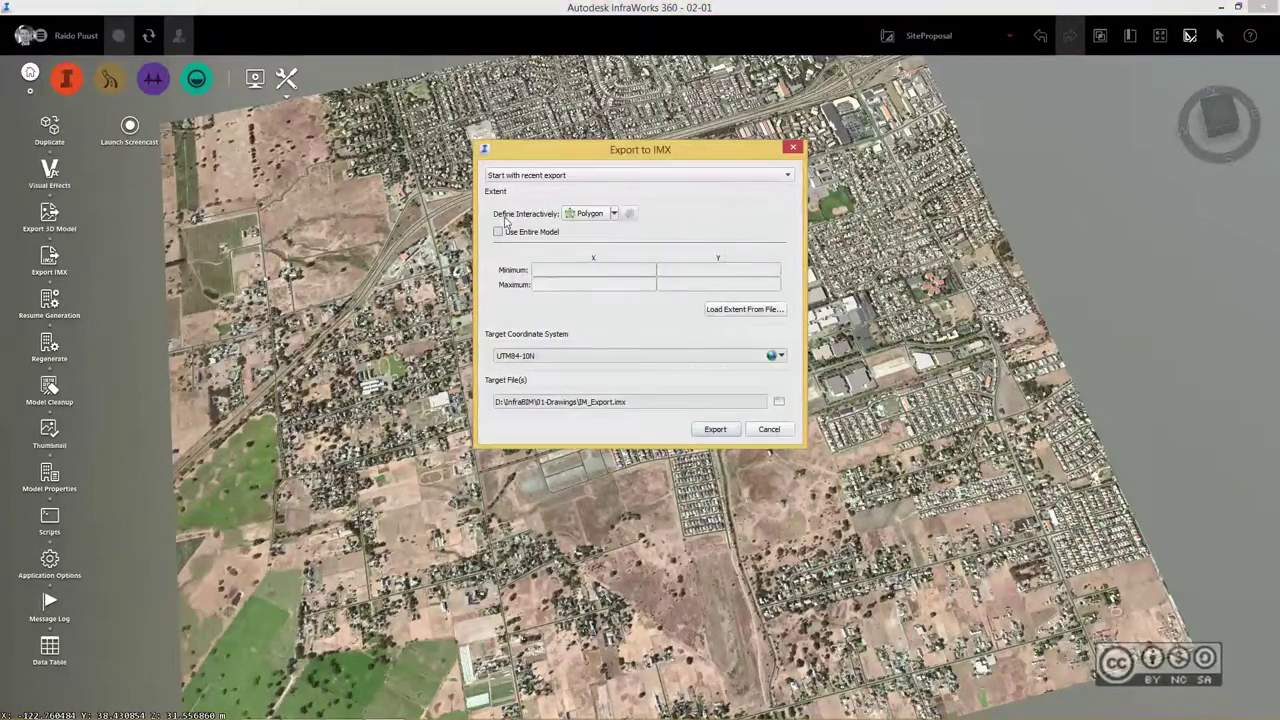
left_click(614, 214)
left_click(585, 229)
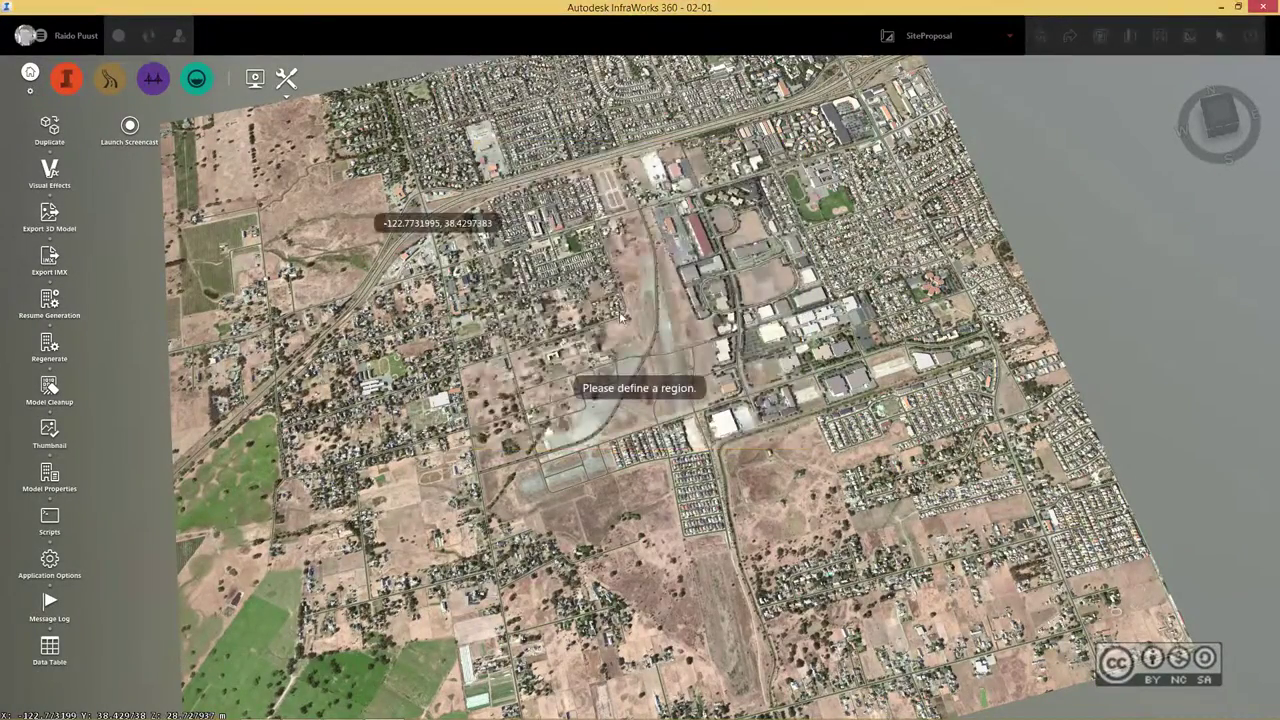
left_click(805, 431)
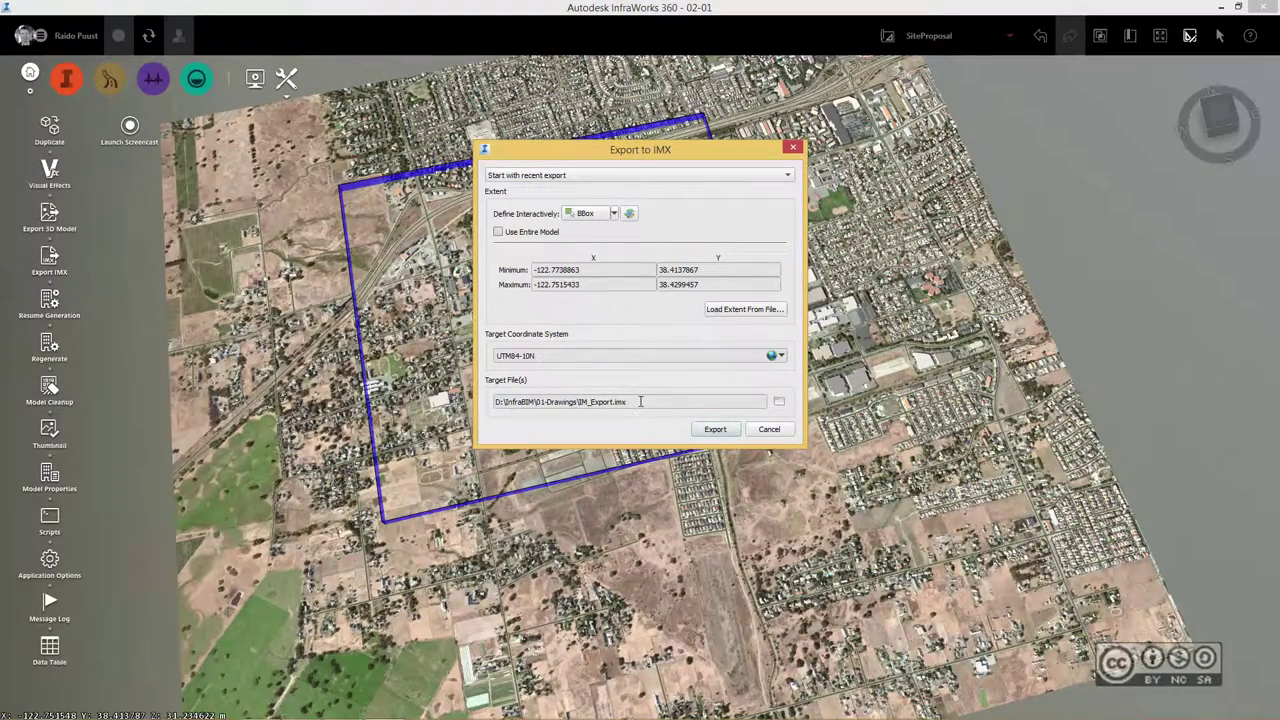
Step: Create a new 02-Drawings folder under InfraBIM and save IM_Export.imx there as the export target
left_click(779, 401)
right_click(634, 391)
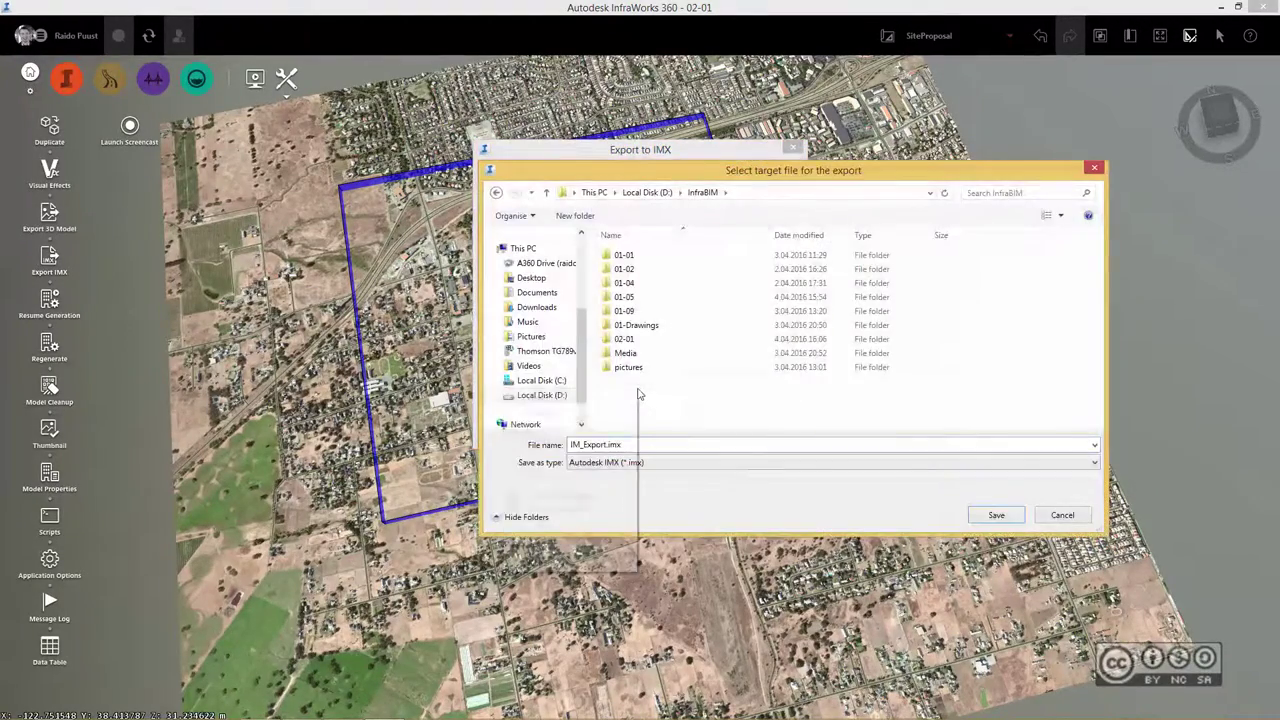
left_click(433, 551)
type("02-Drawings")
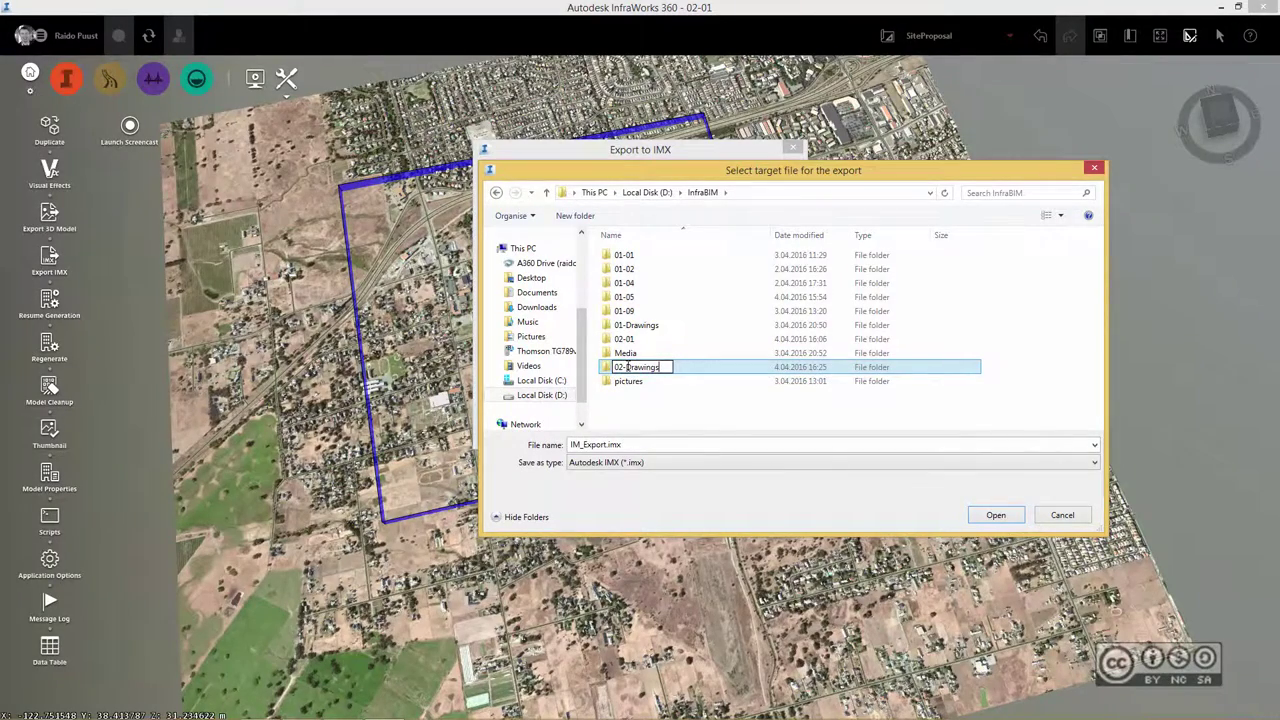
key("Return")
key("Return")
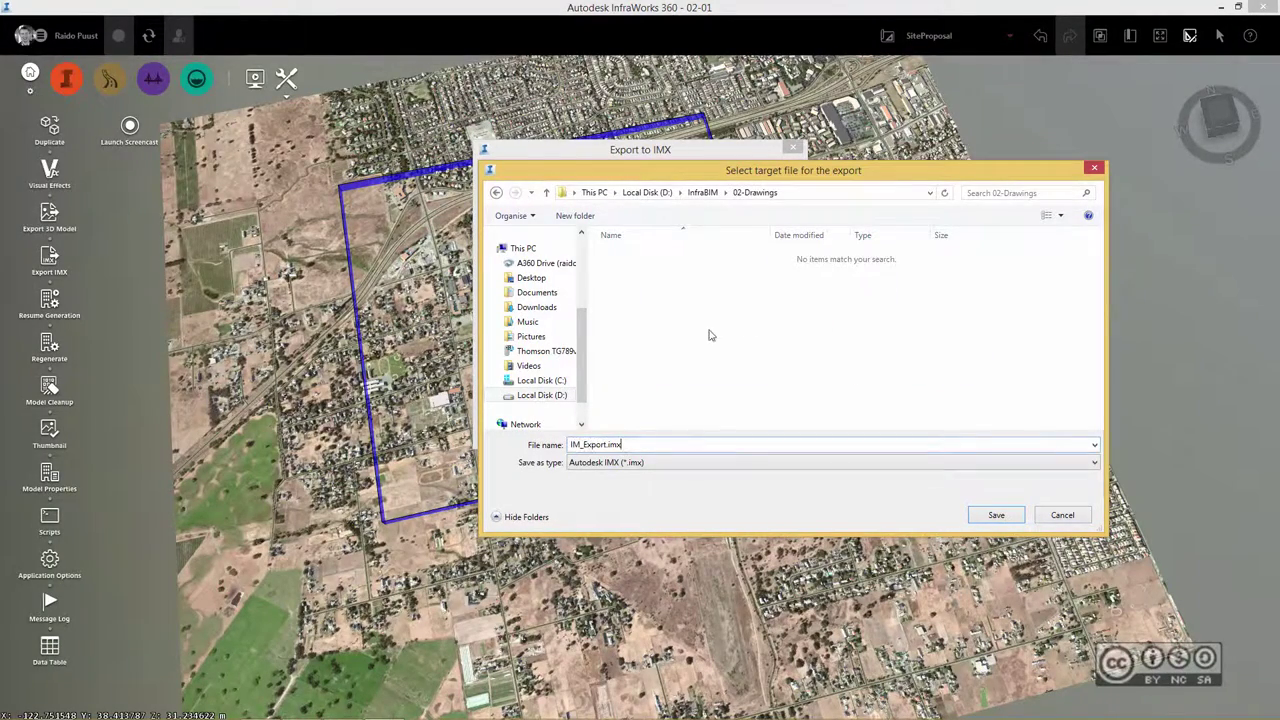
left_click(994, 515)
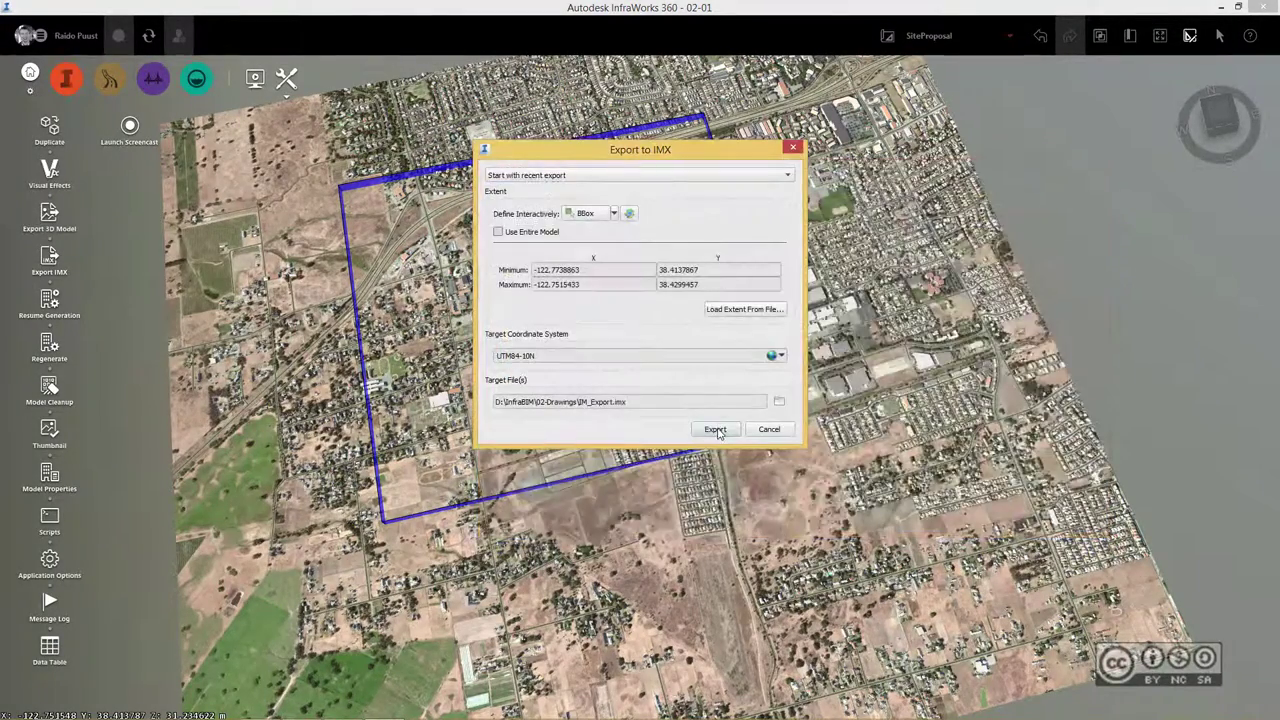